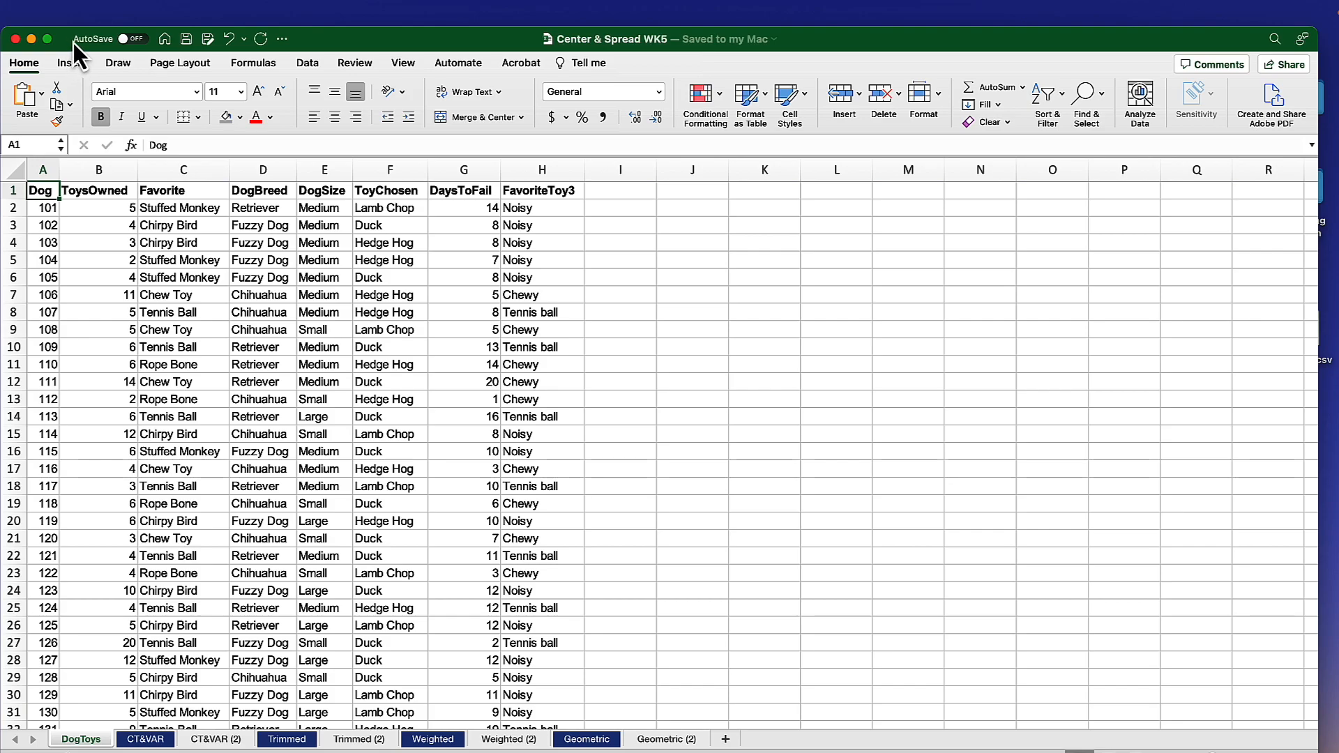
- Save only the active DogToys sheet to the Desktop as a CSV UTF-8 (Comma delimited) file named Dog Toys
left_click(81, 14)
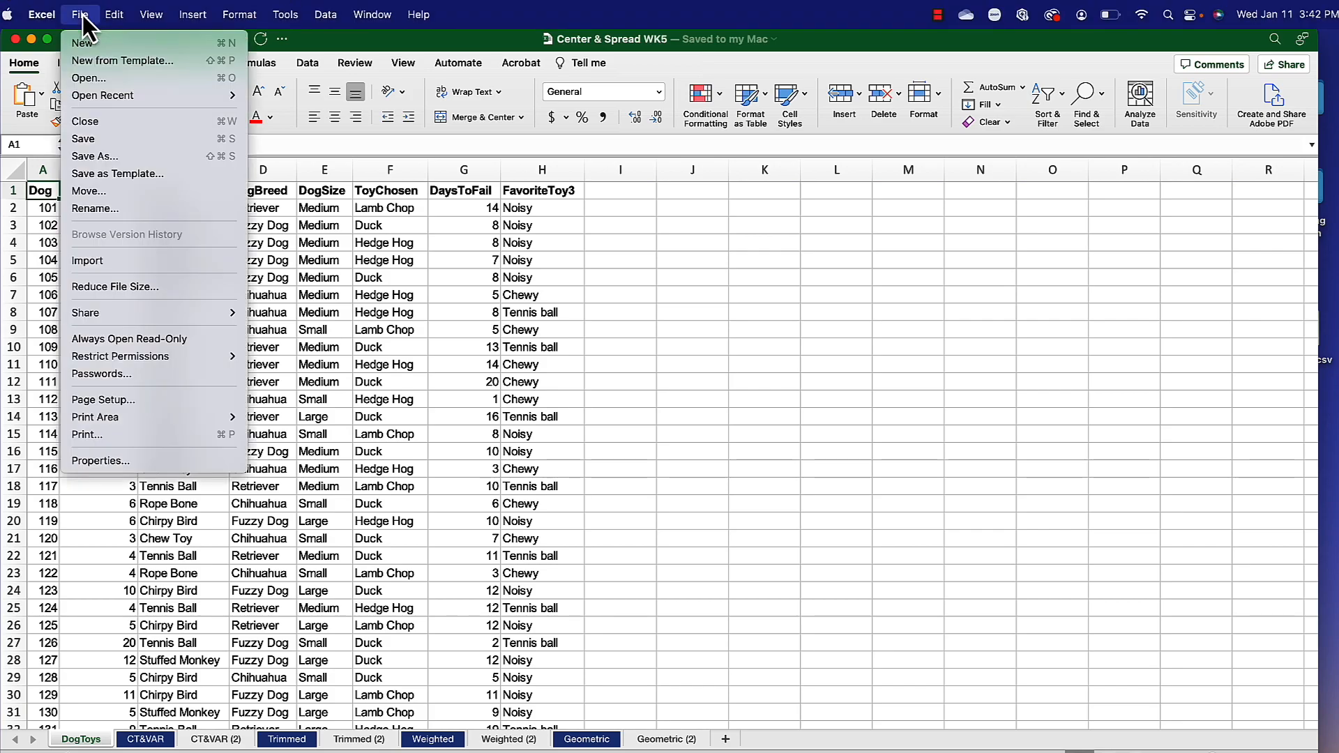
left_click(131, 157)
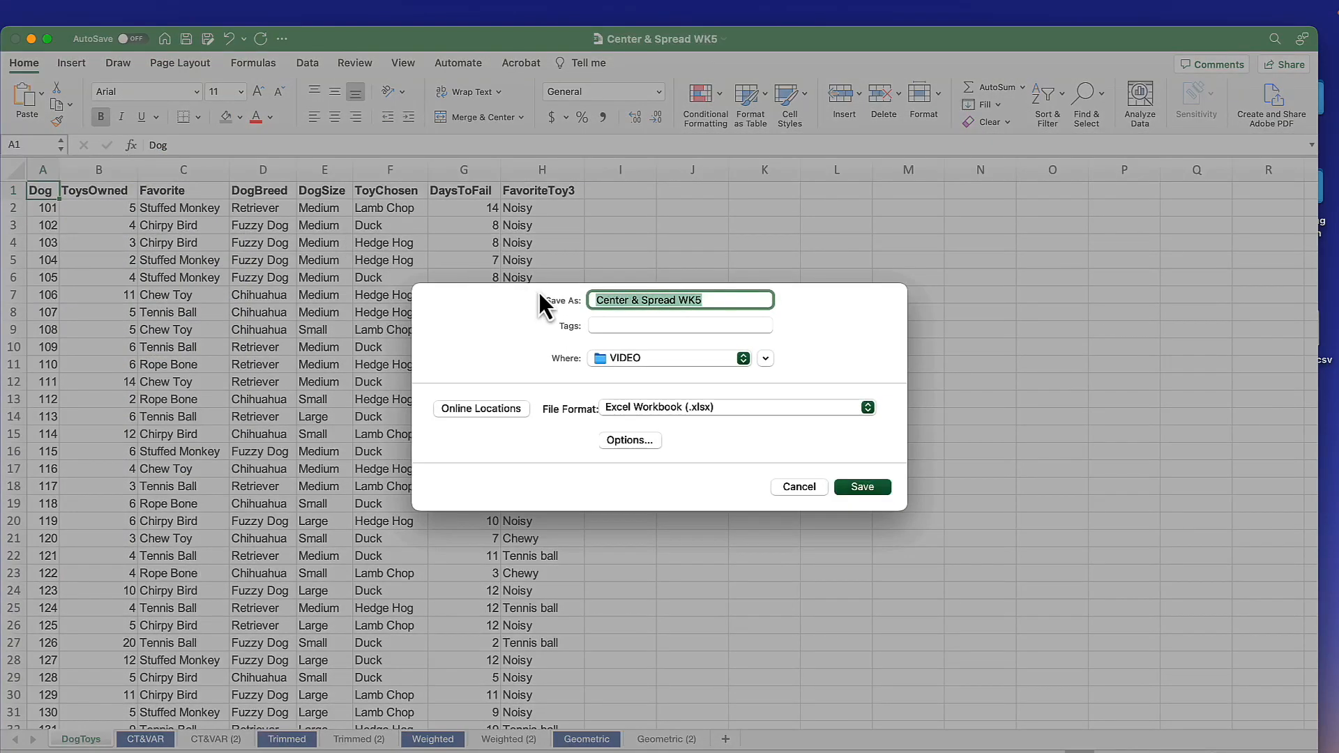
left_click(736, 408)
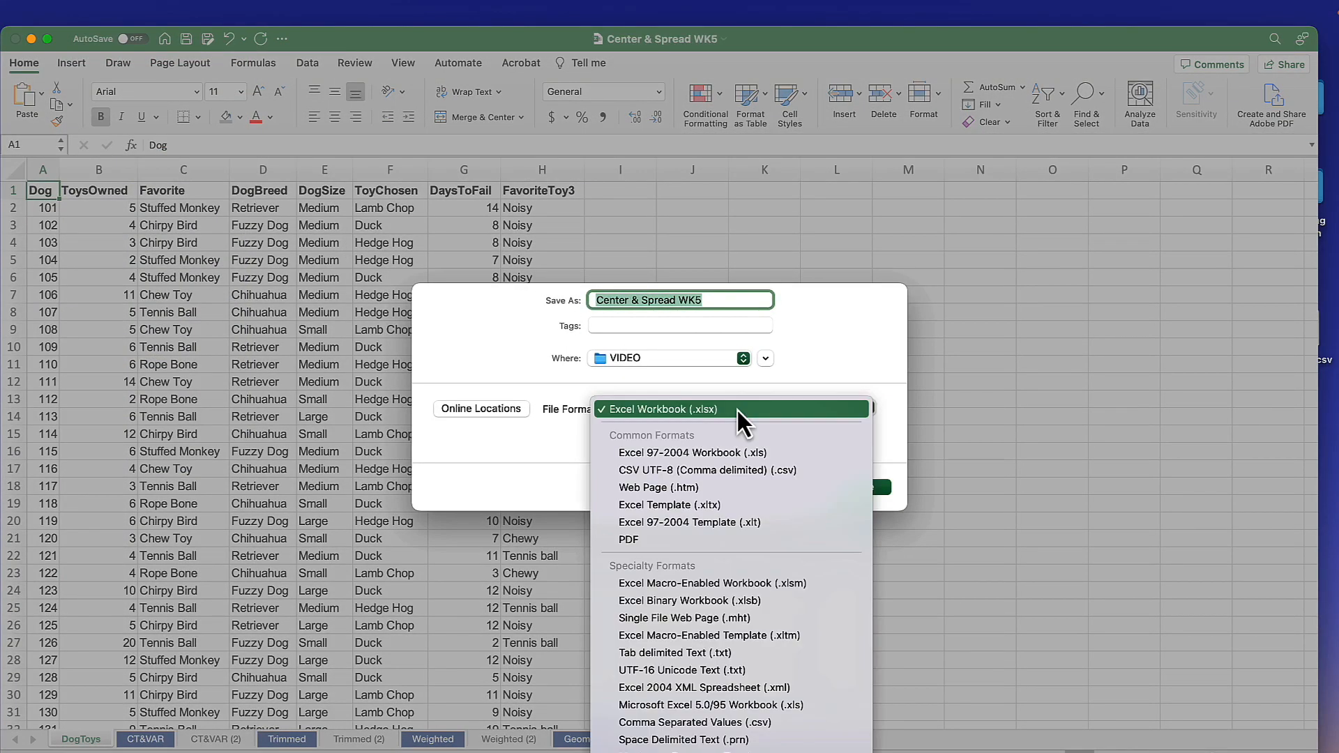
left_click(753, 474)
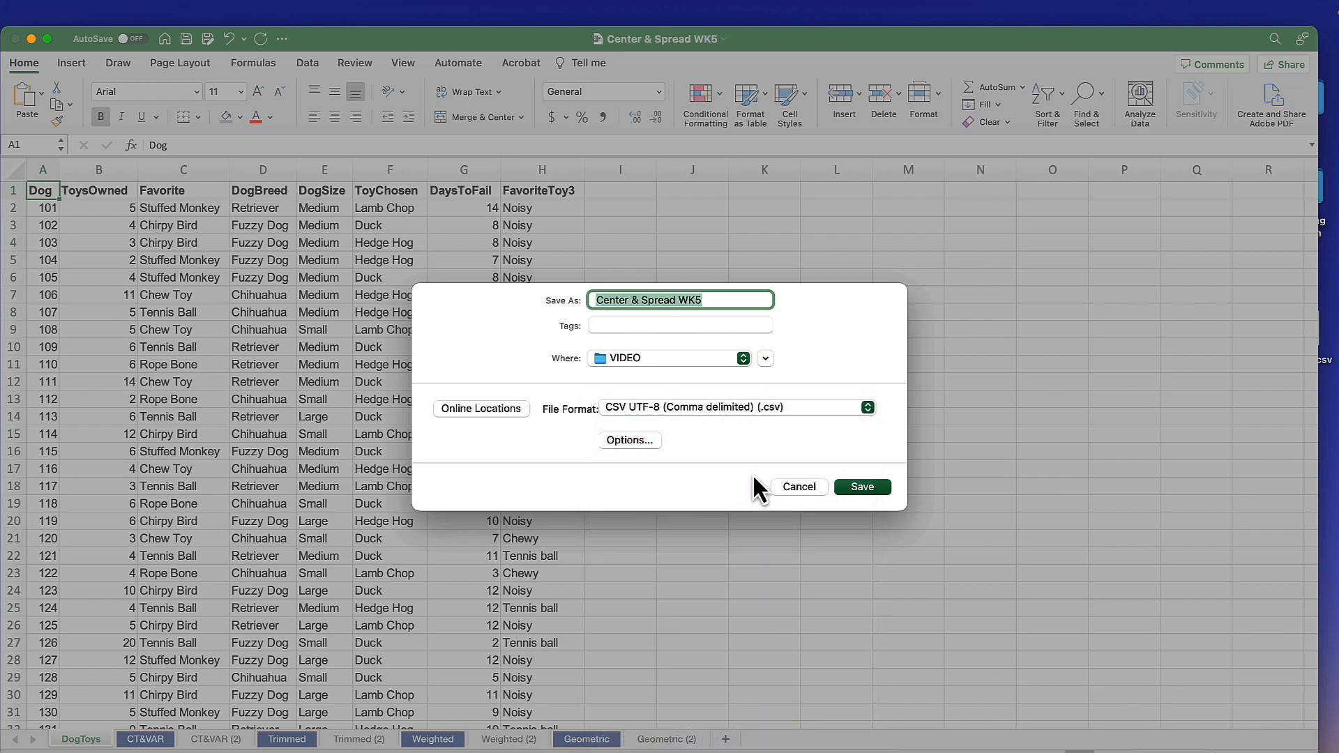
type("D")
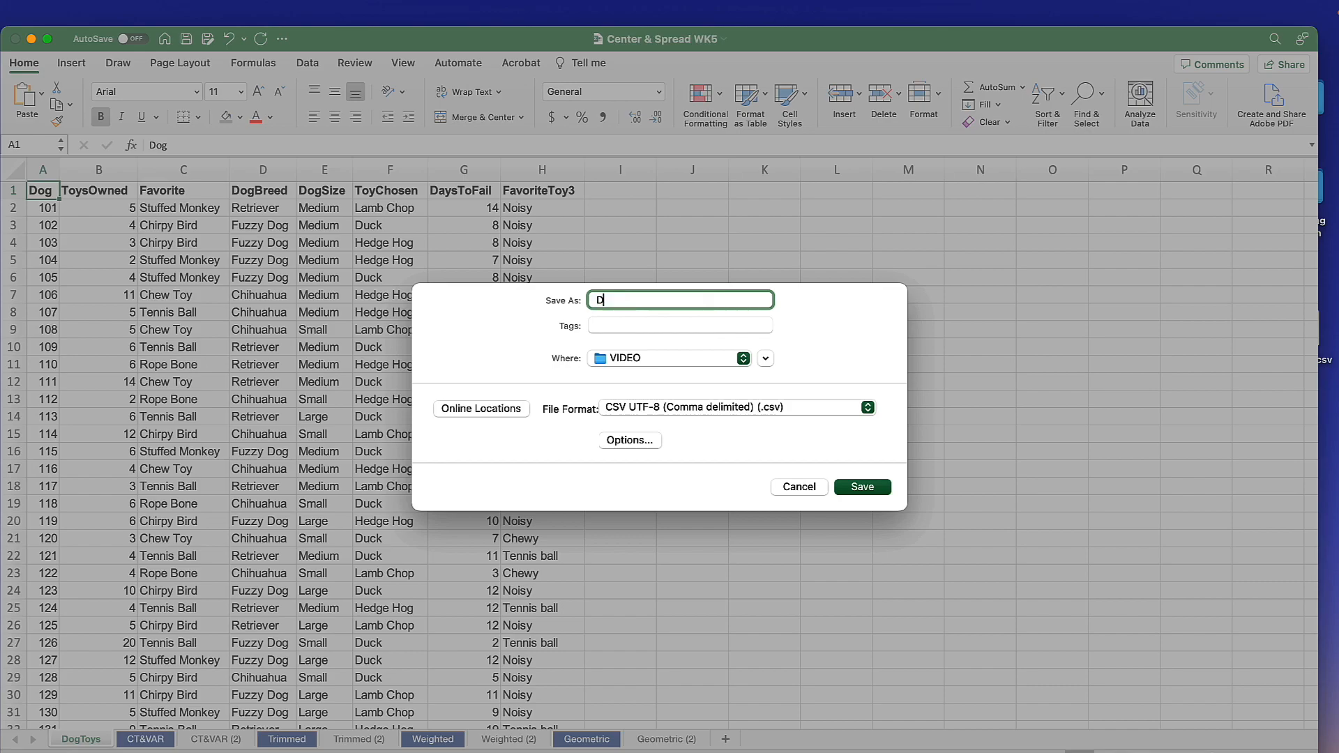
type("og Toys")
key("super+d")
left_click(865, 487)
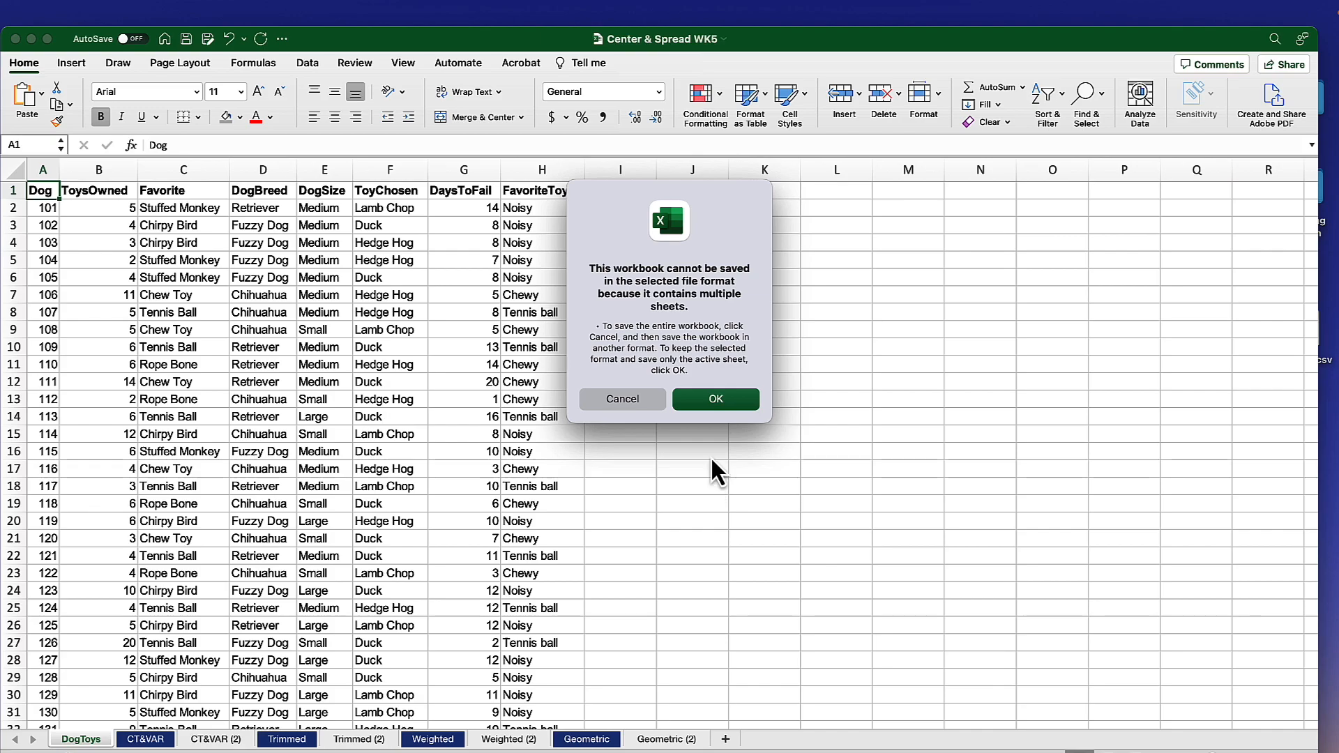
left_click(718, 400)
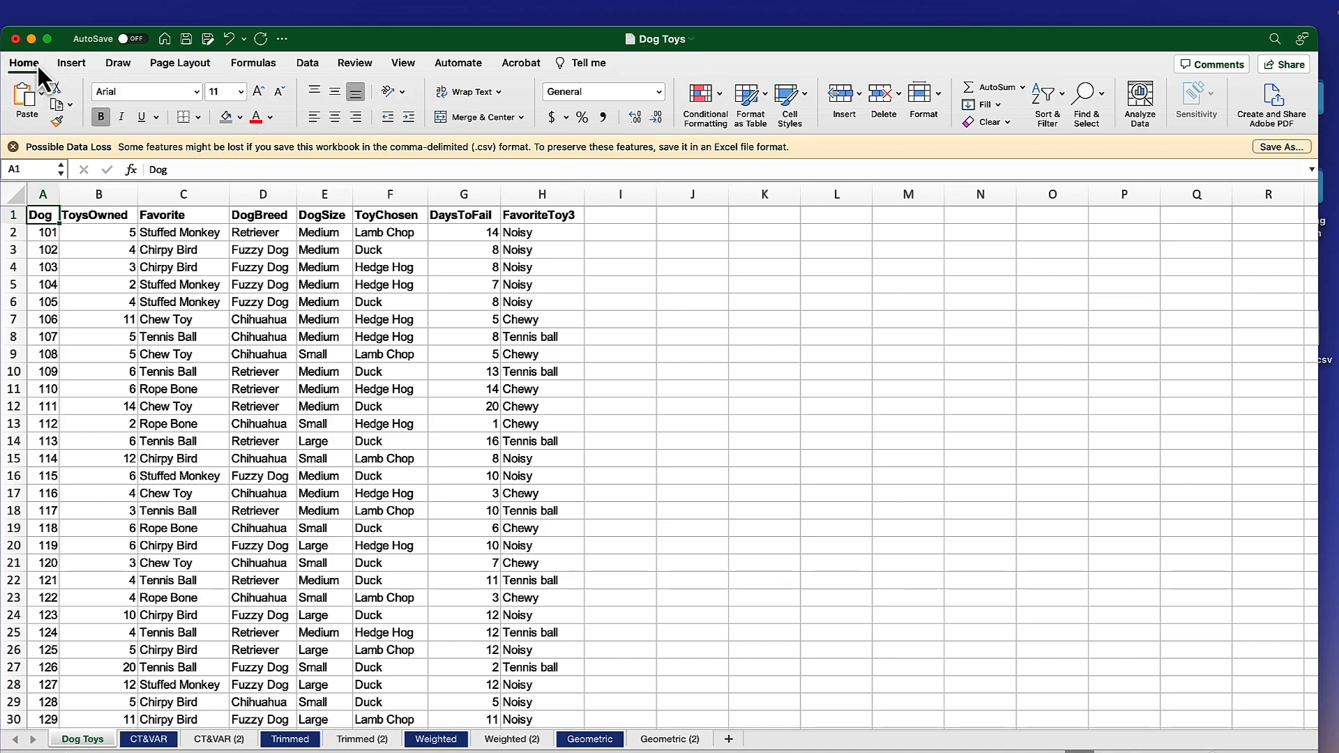
- Minimize the workbook, switch to JASP and open Dog Toys.csv from the Desktop folder
left_click(32, 40)
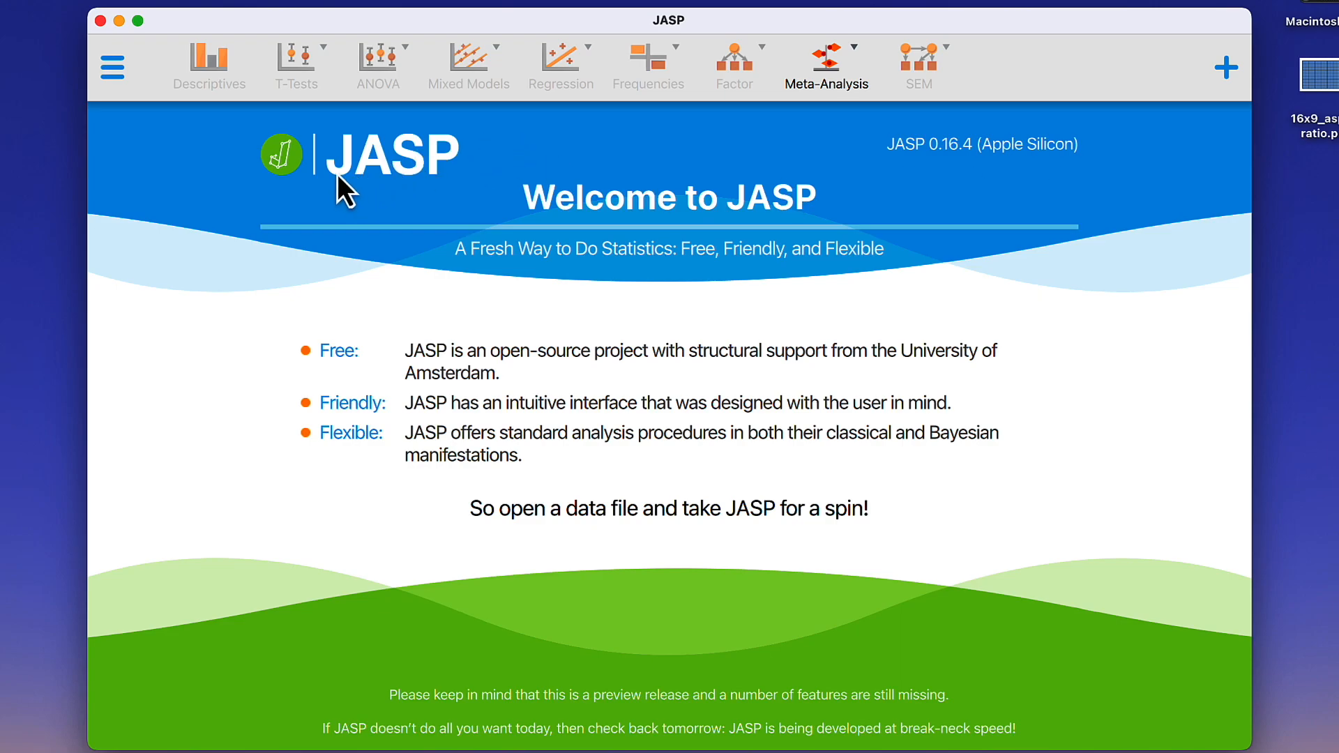
left_click(112, 77)
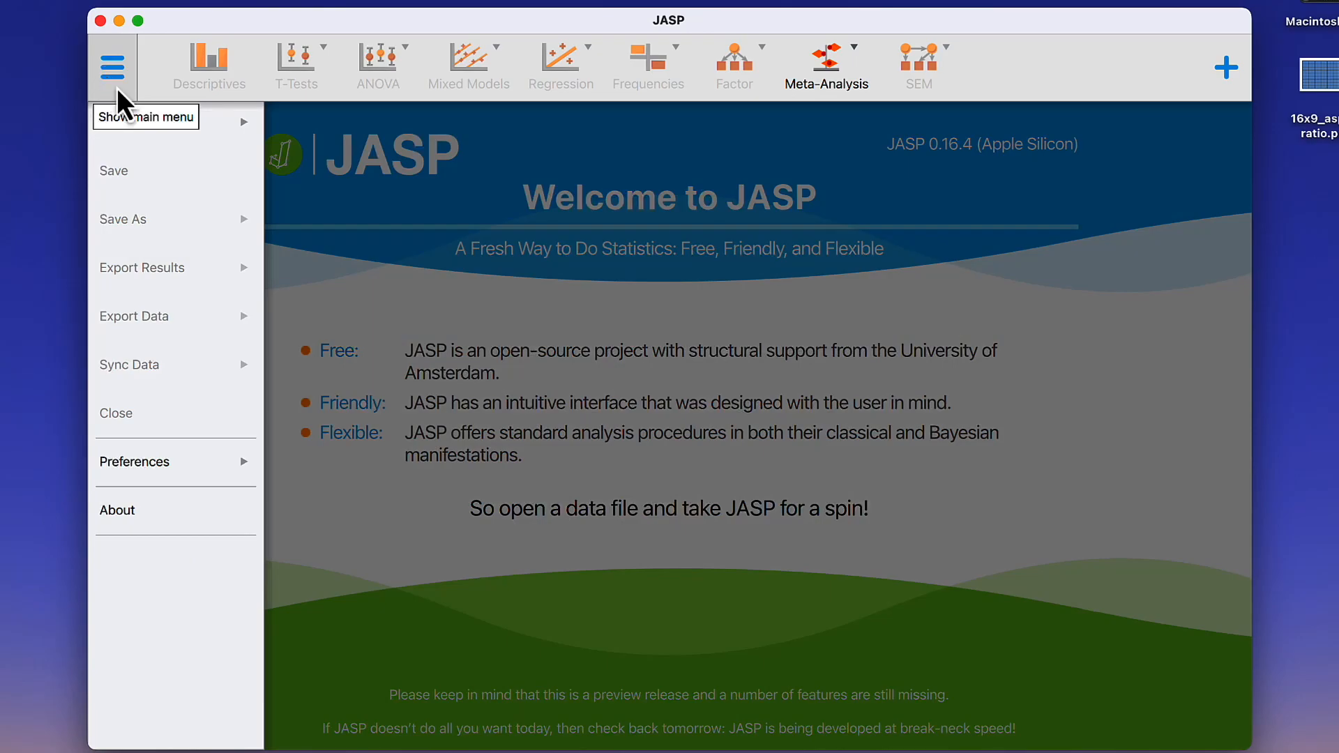
left_click(223, 139)
left_click(335, 199)
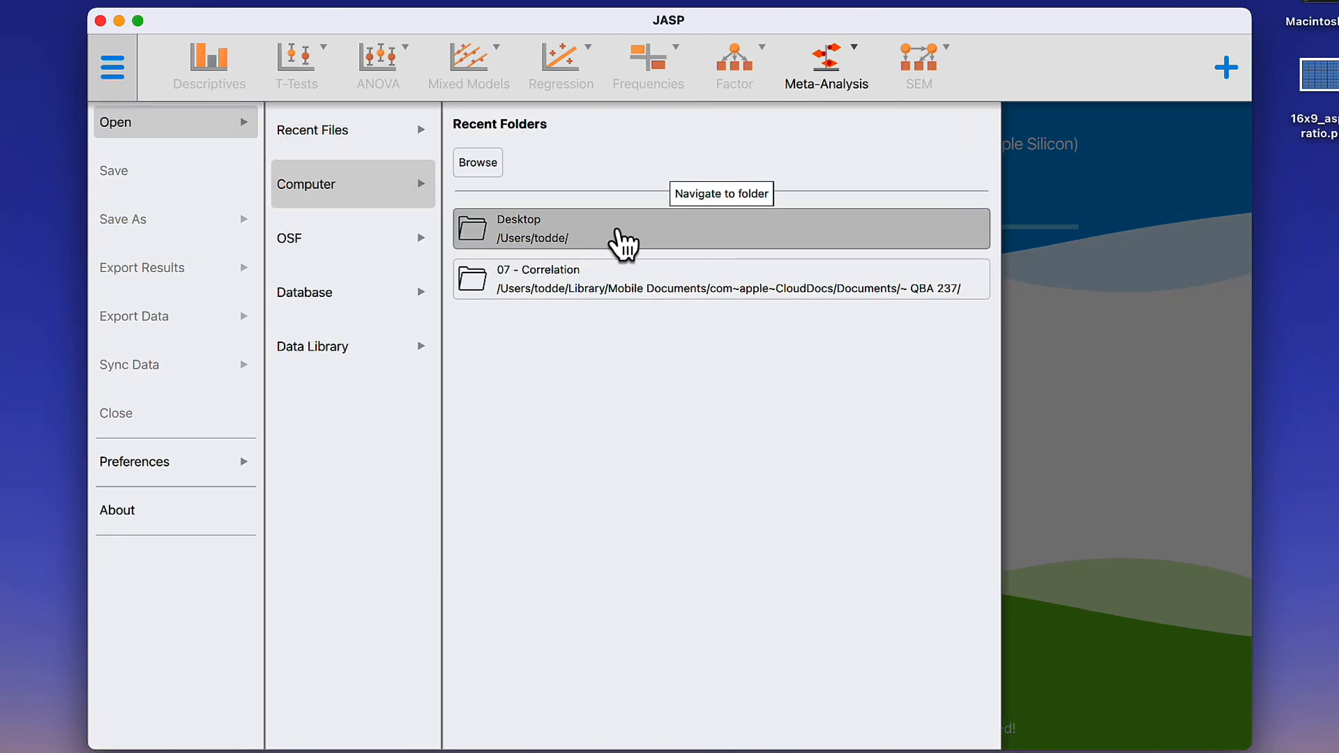
left_click(618, 234)
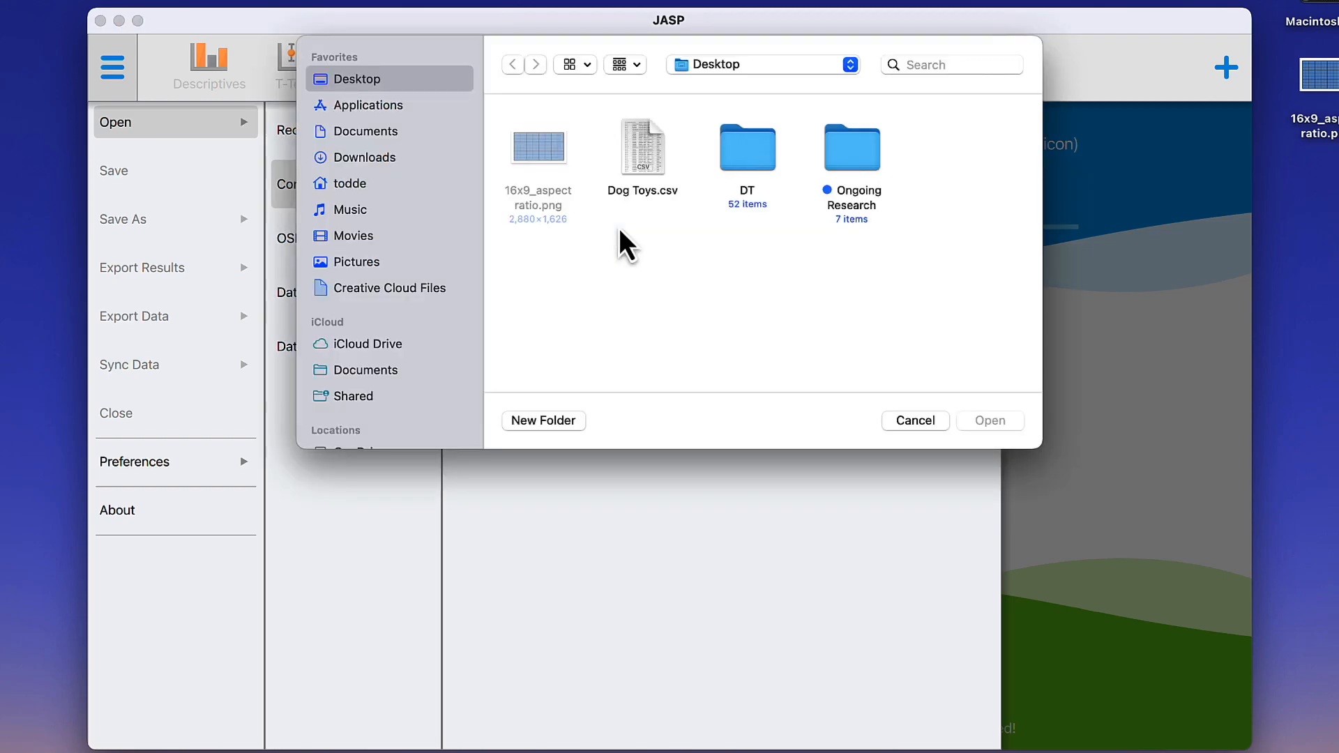
left_click(649, 157)
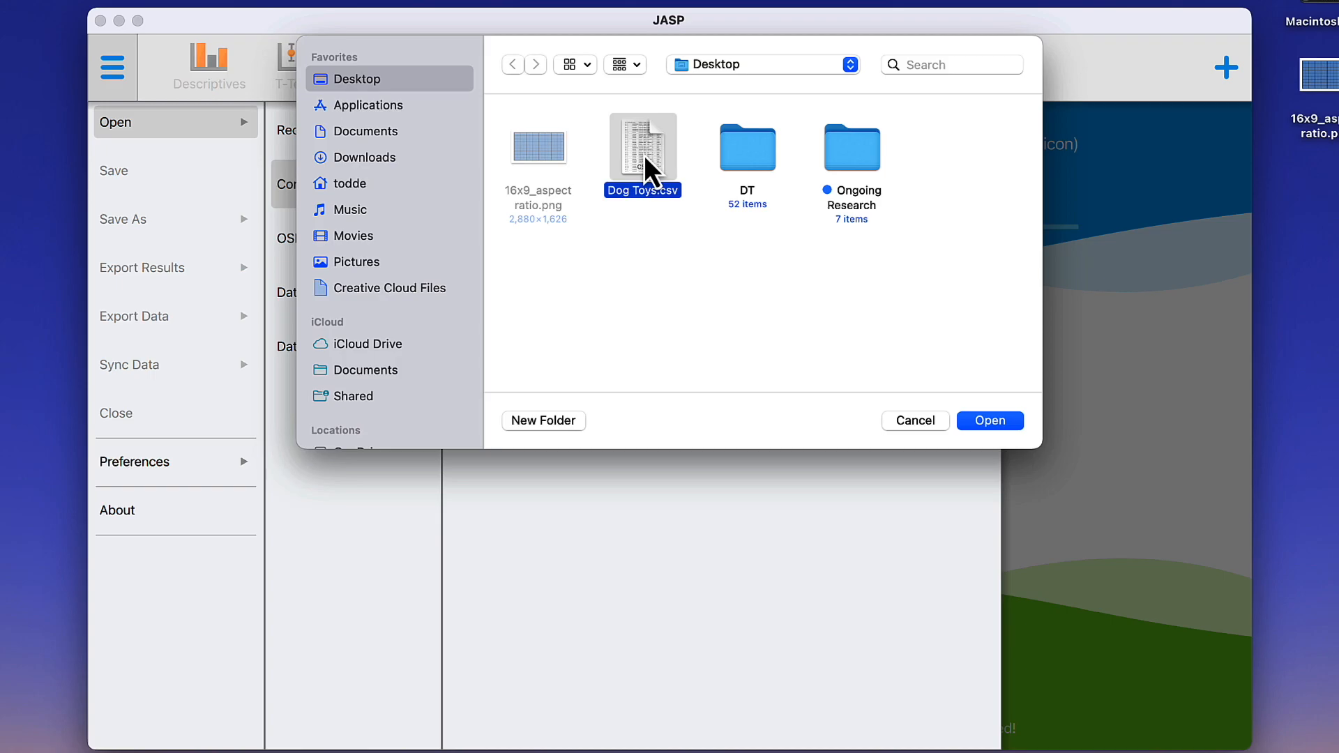
left_click(1000, 422)
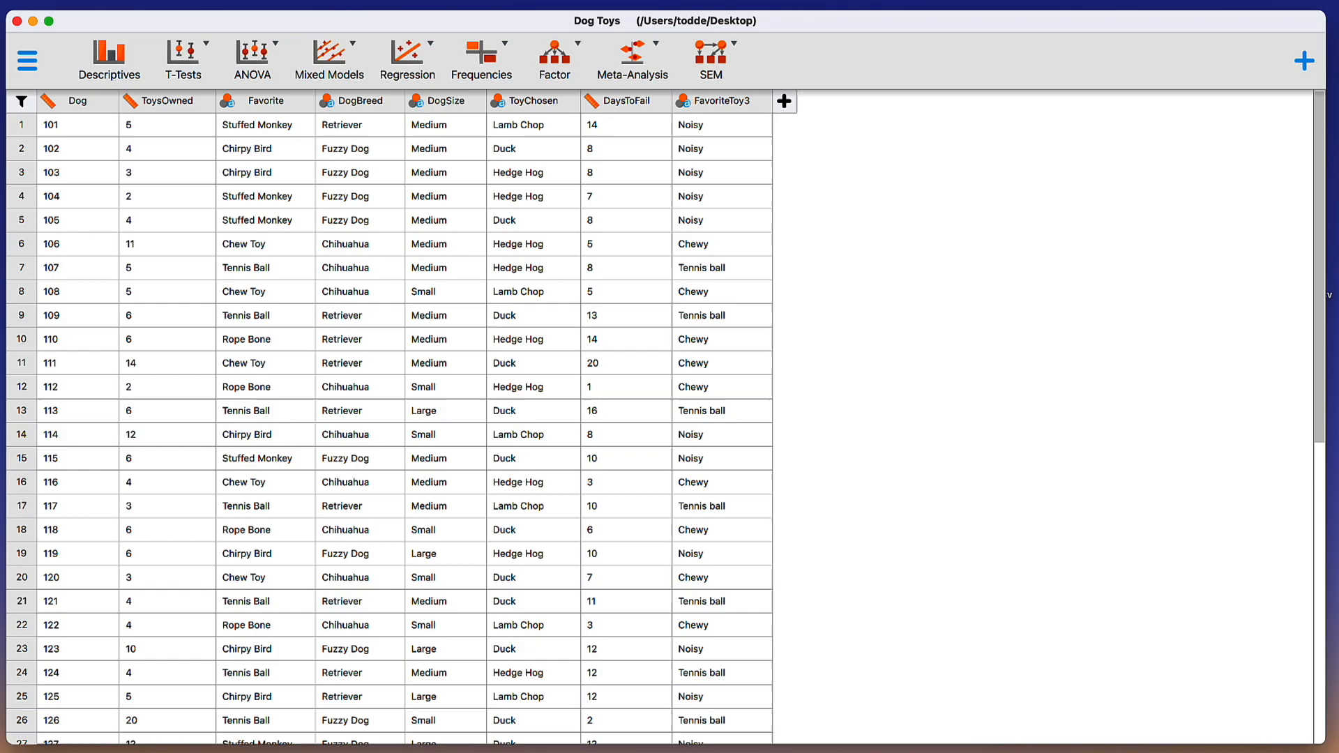
- Start a Descriptive Statistics analysis with DaysToFail, DogSize and Favorite as its variables
left_click(112, 70)
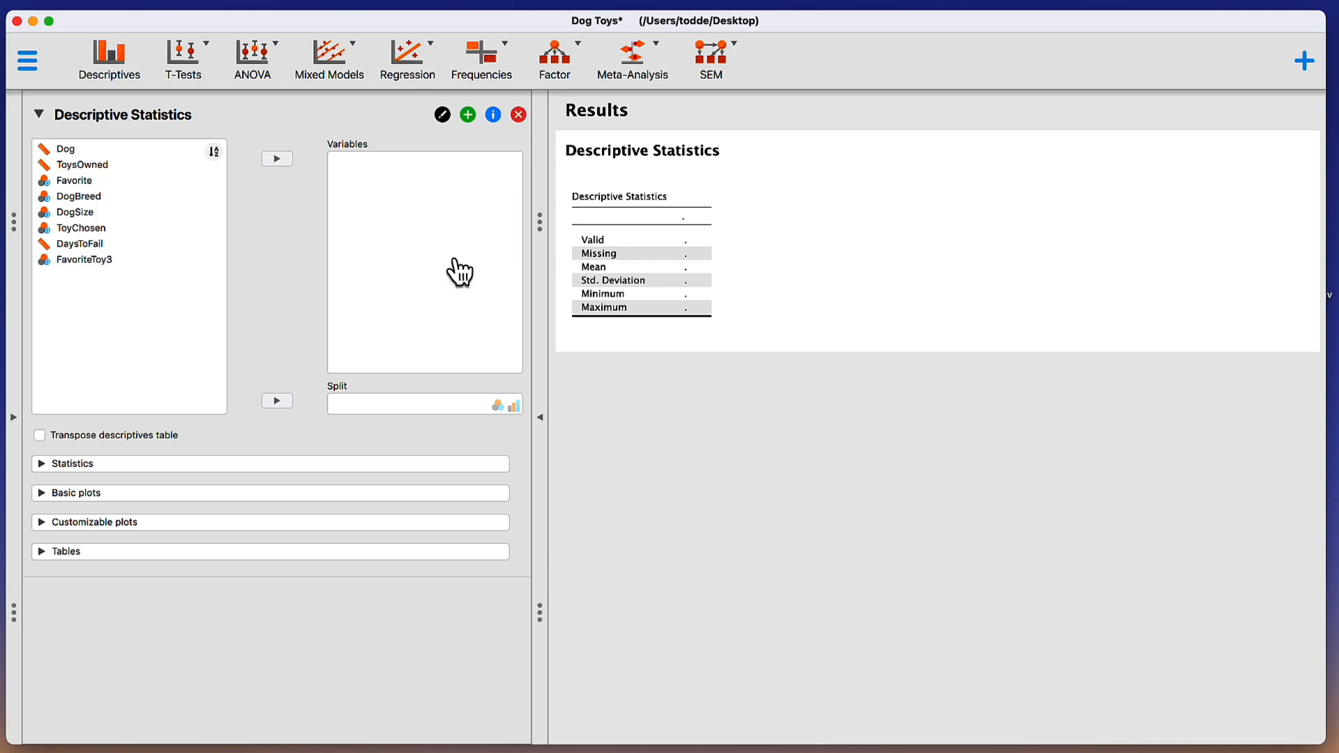
left_click(125, 246)
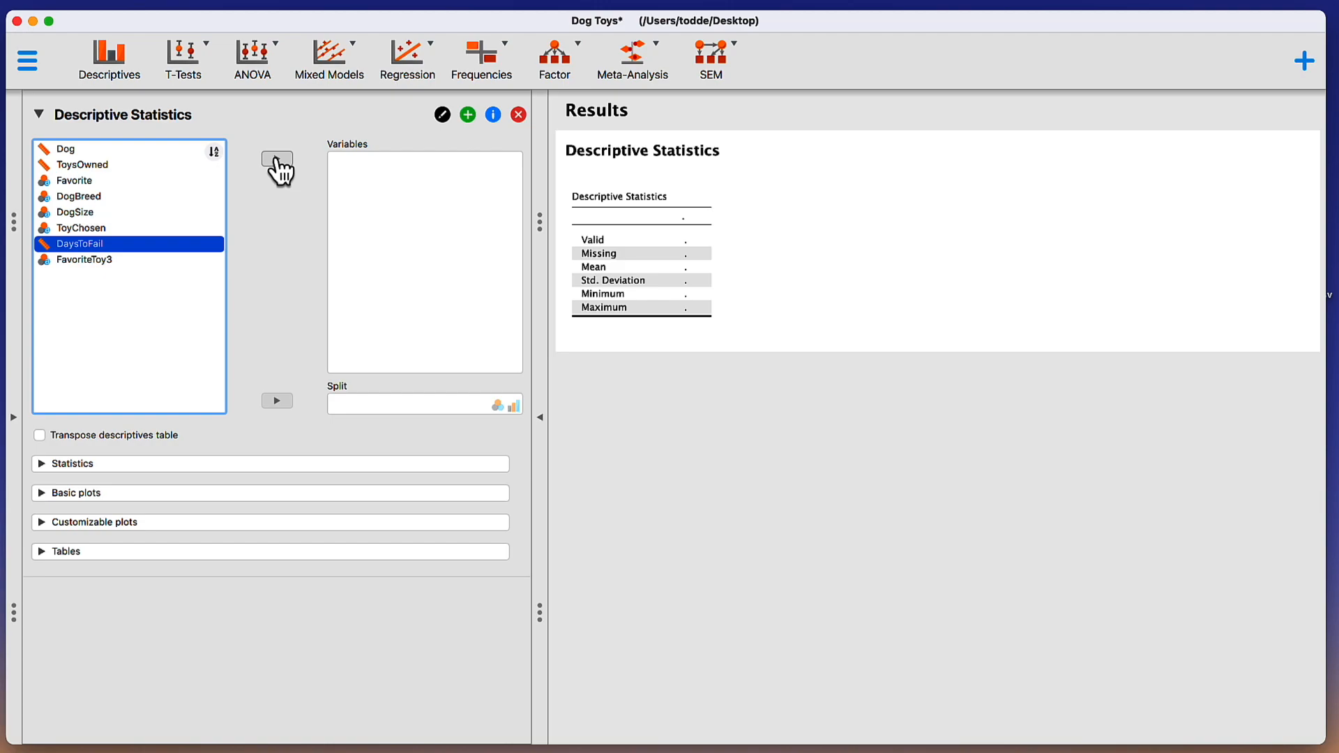
left_click(277, 161)
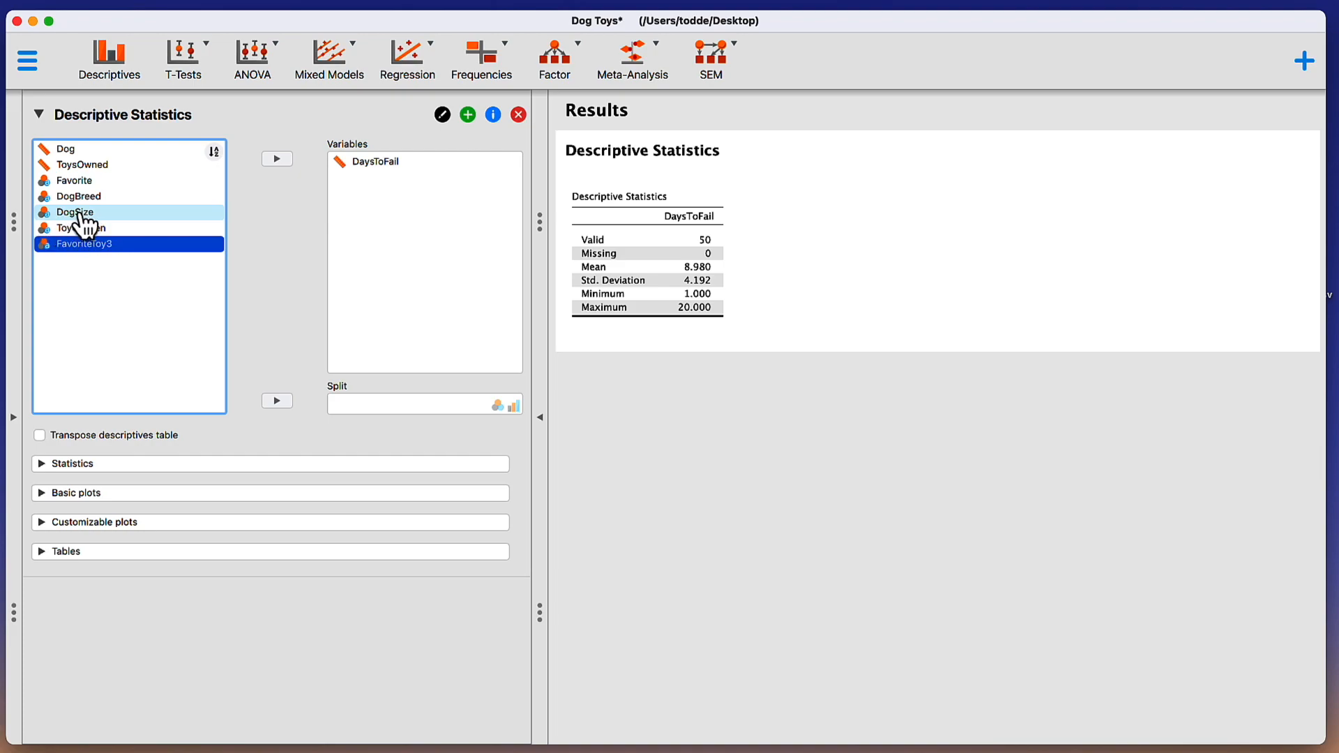
left_click_drag(80, 215, 367, 209)
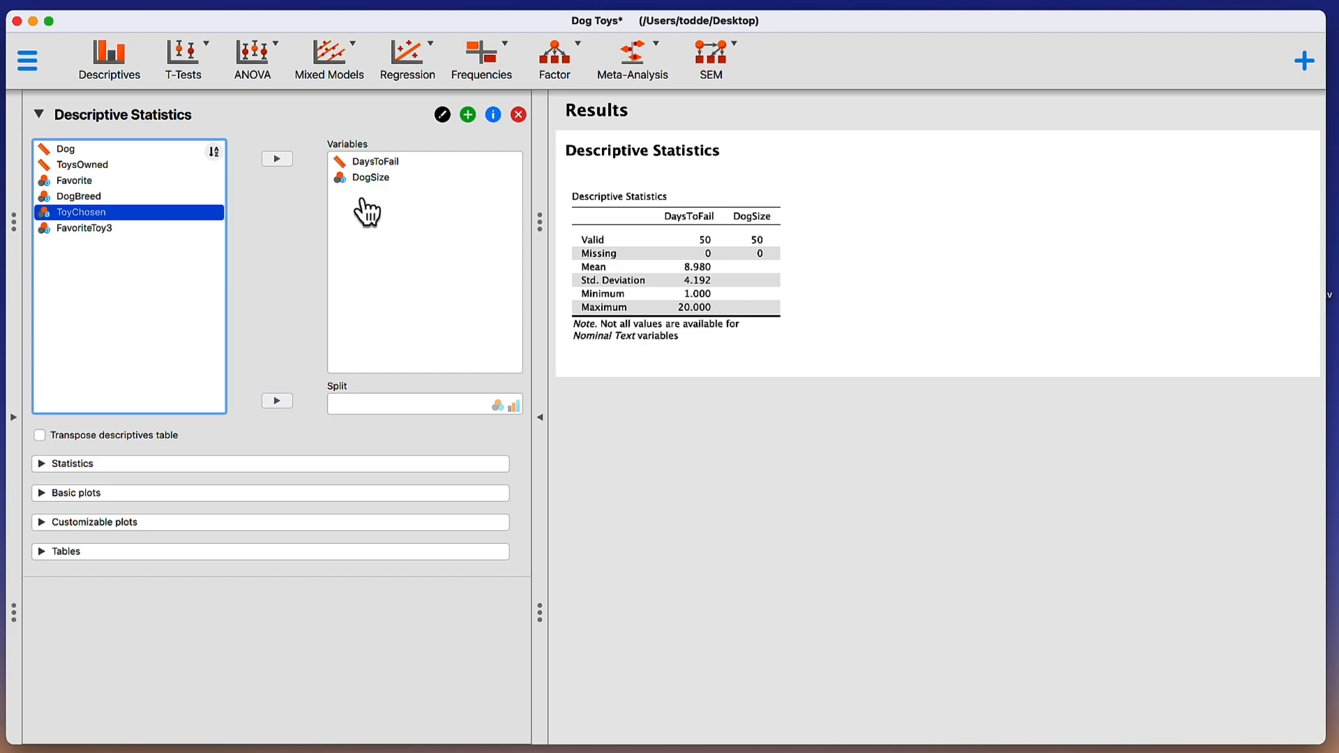
left_click(111, 183)
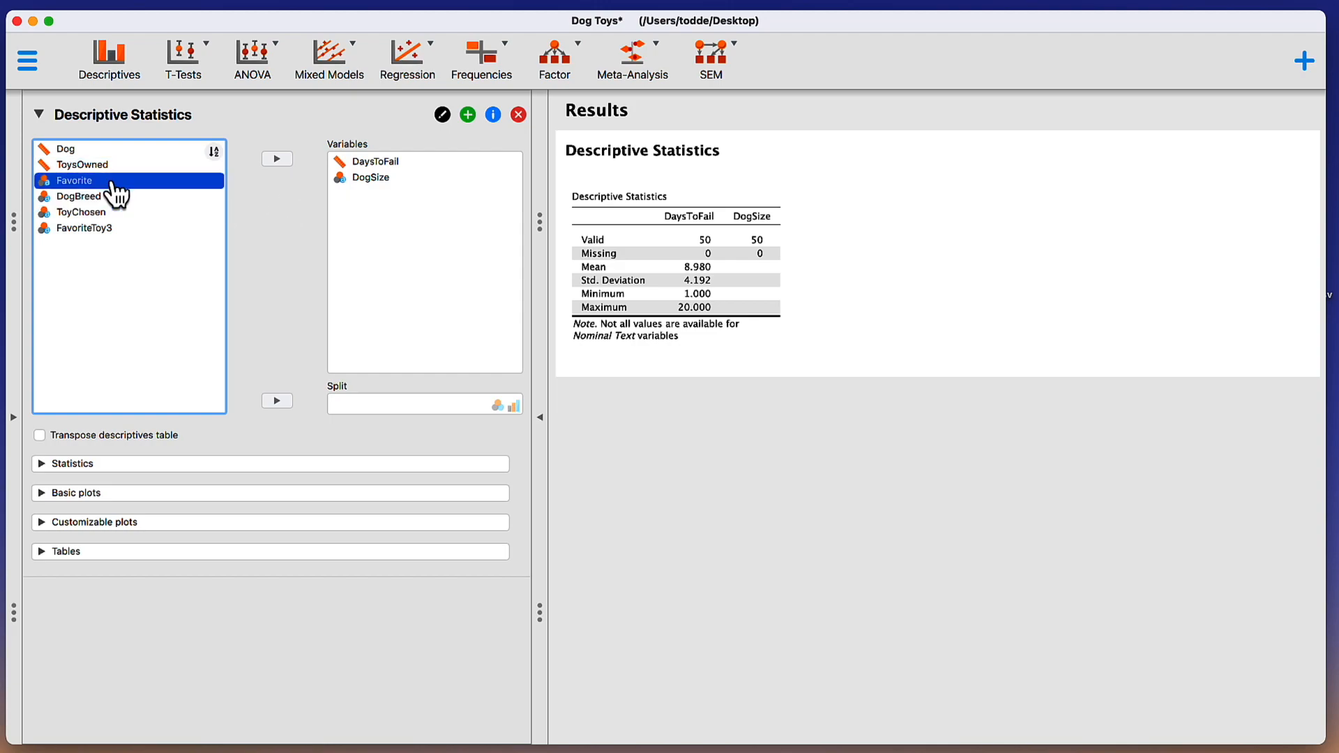
left_click(279, 162)
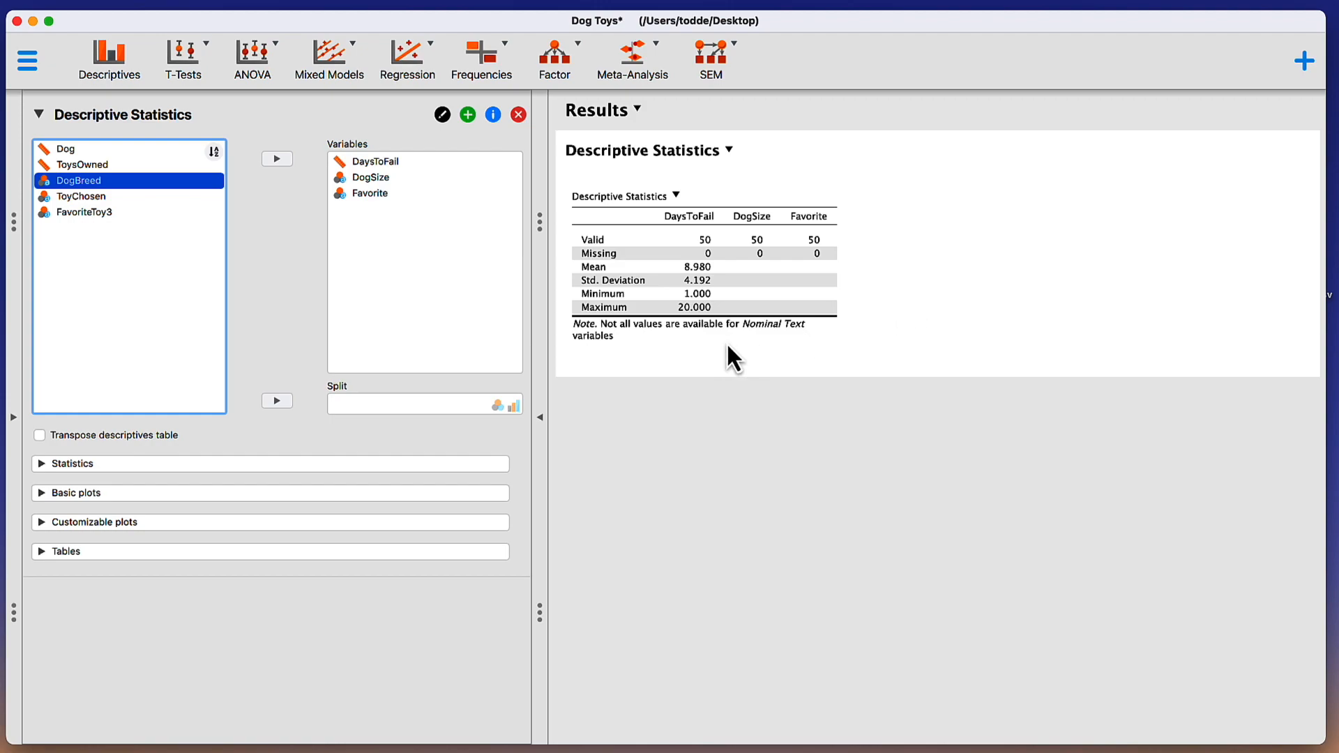
- Transpose the descriptives table and add the median and mode to its central tendency statistics
left_click(120, 441)
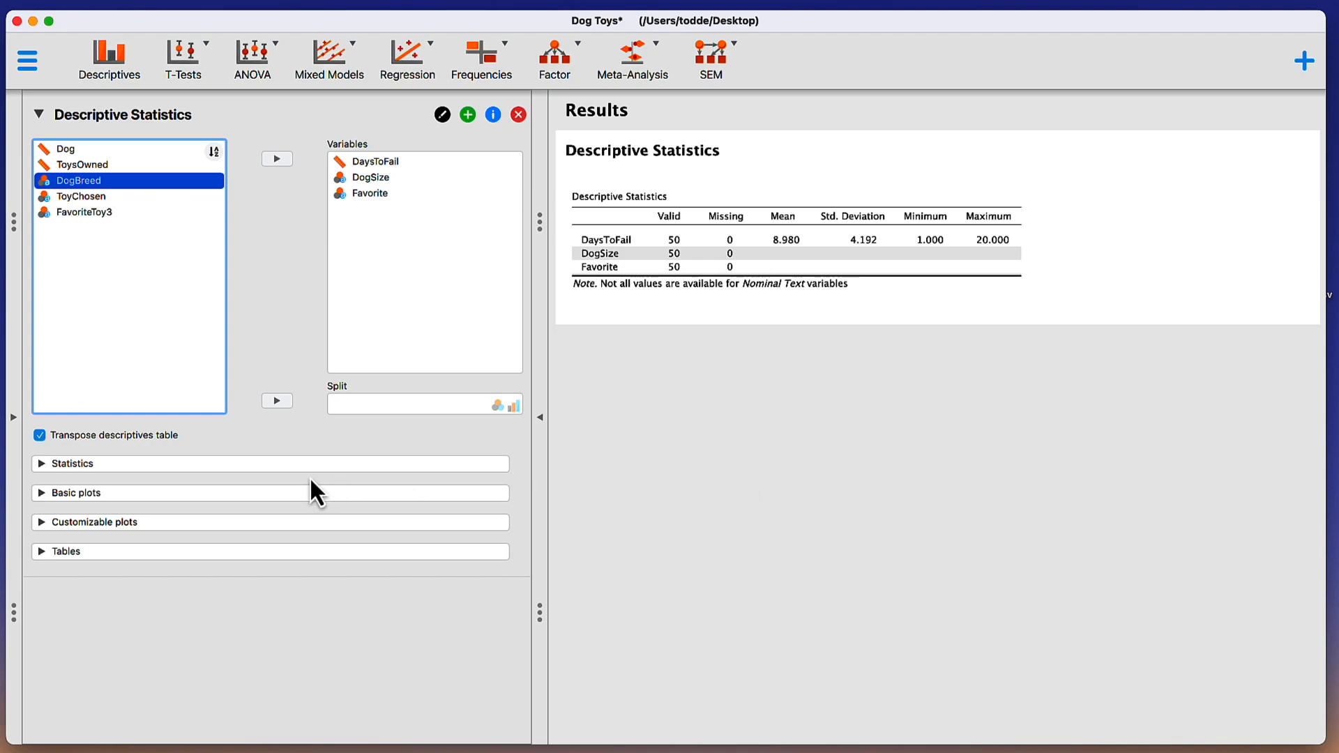
left_click(43, 465)
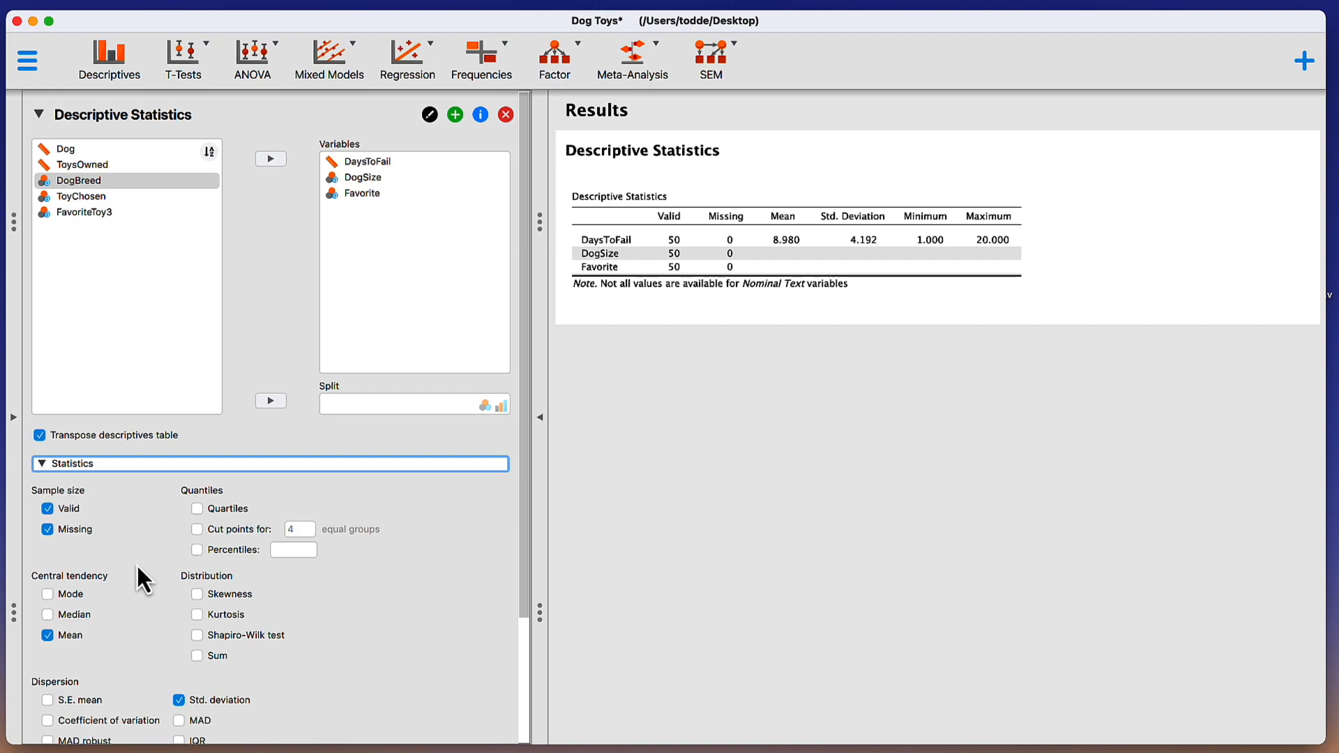
scroll(136, 564, "down", 3)
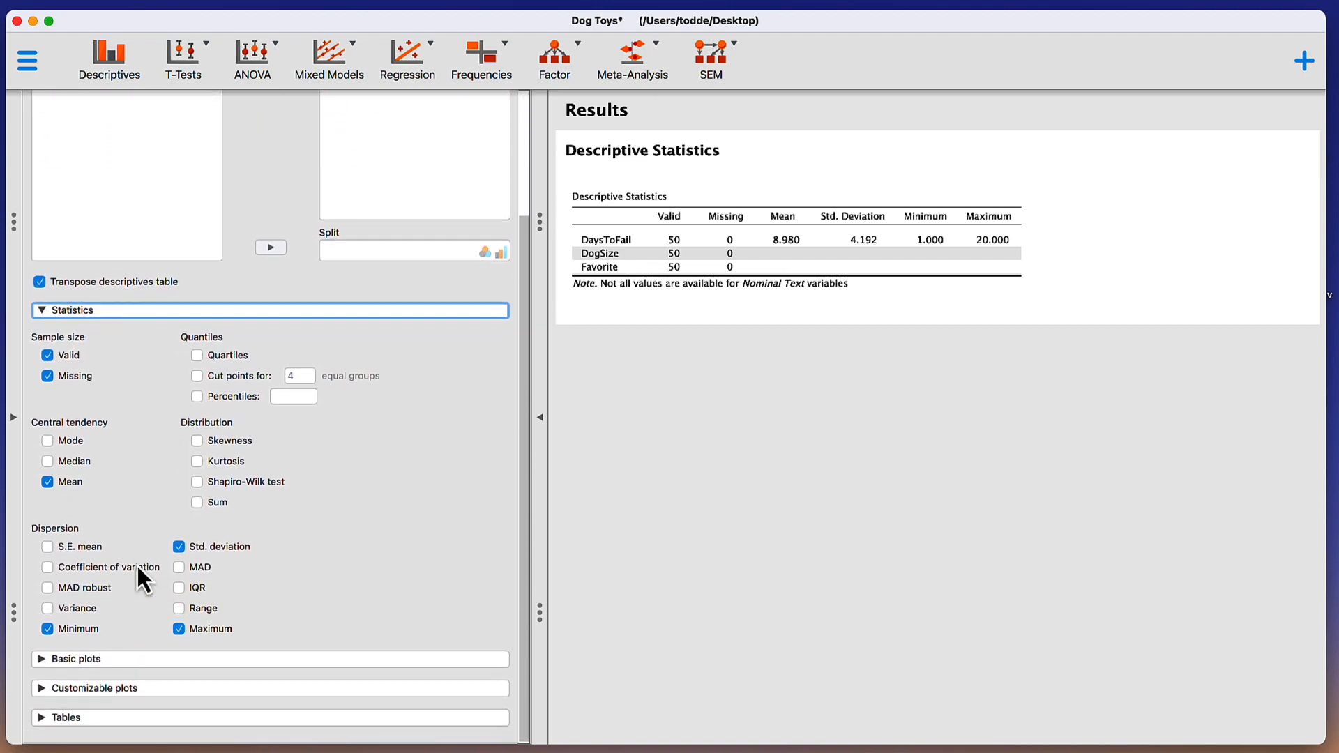
left_click(69, 463)
left_click(68, 443)
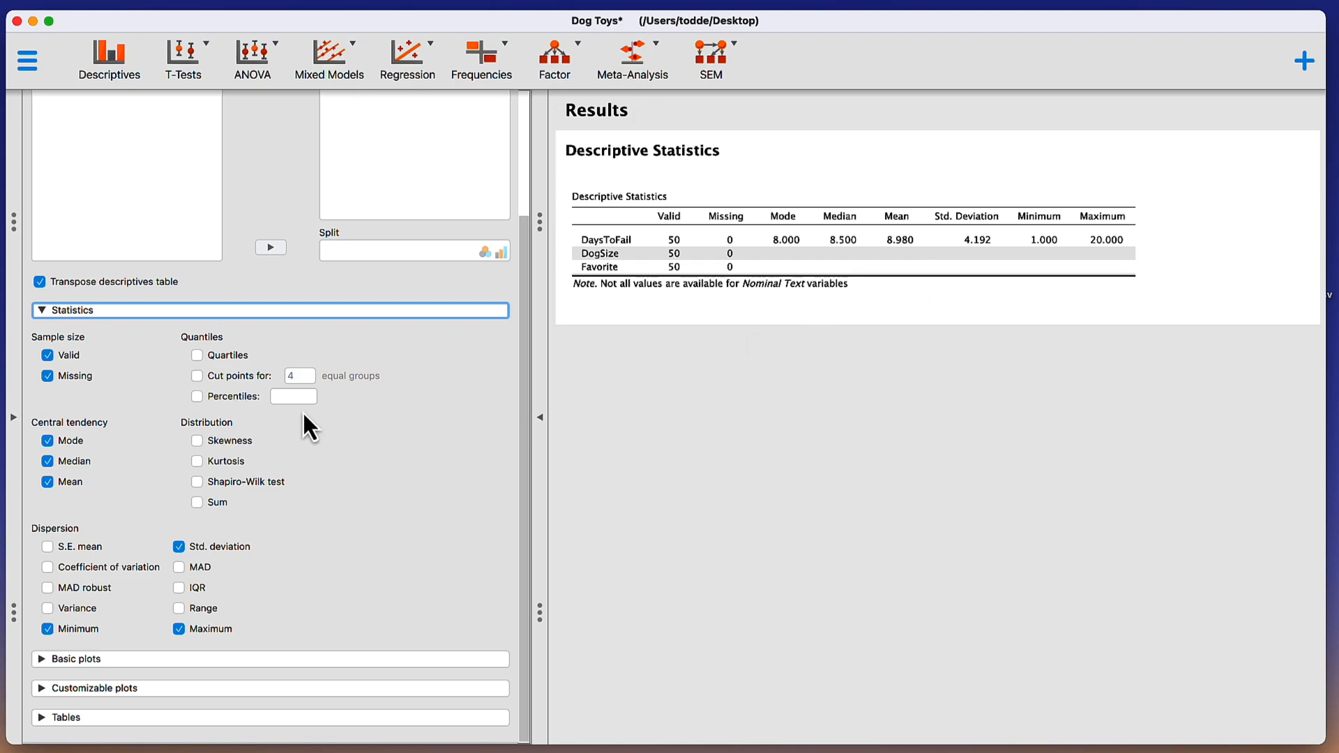
- Add quartiles and percentiles to the descriptives table and turn off its transposed layout
left_click(230, 357)
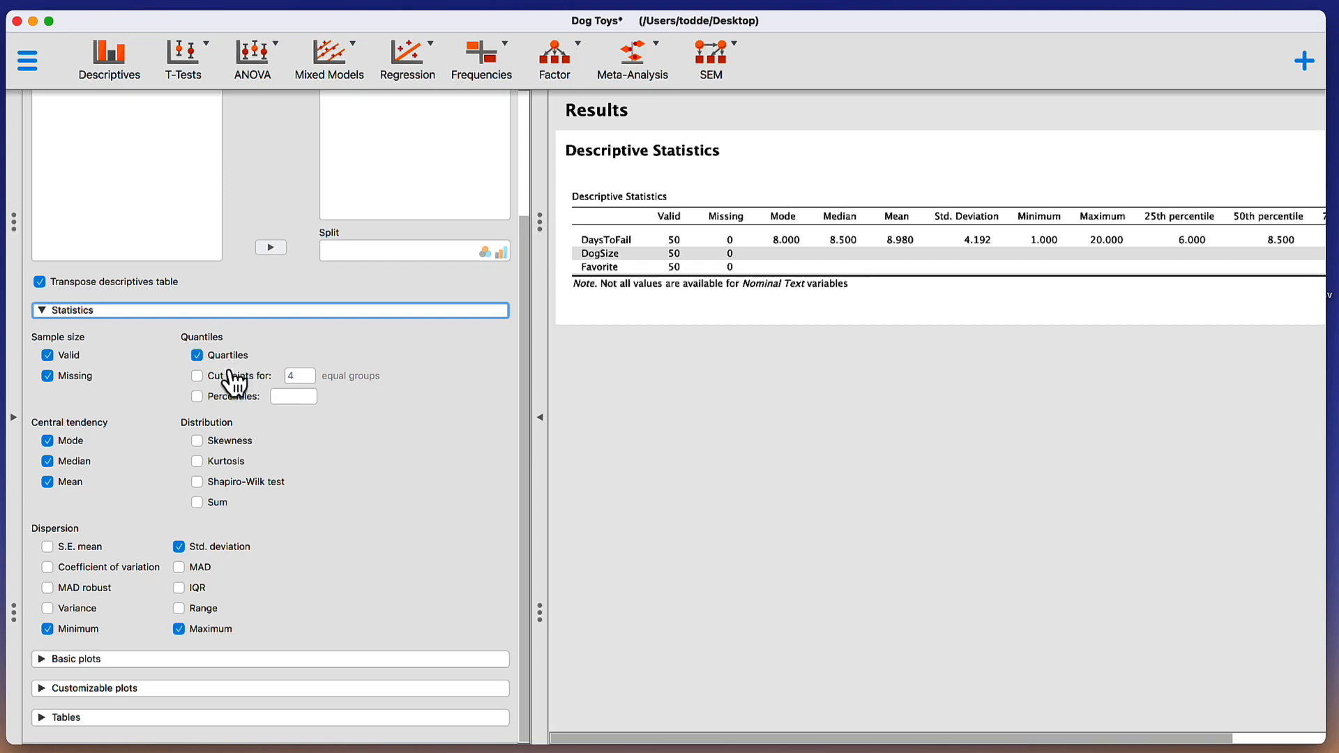
left_click(236, 403)
scroll(1098, 255, "right", 2)
scroll(1096, 249, "right", 3)
scroll(1096, 250, "left", 2)
scroll(1096, 251, "left", 5)
left_click(39, 282)
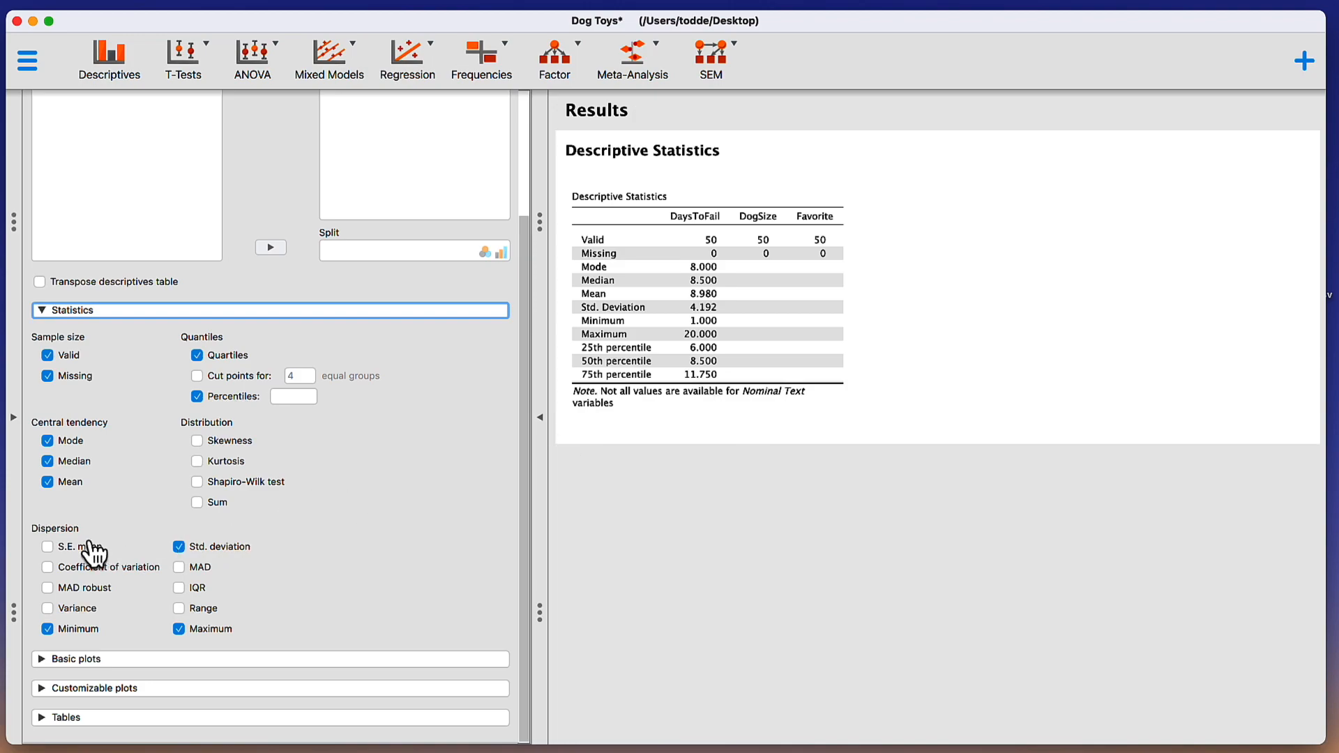
- Add variance, coefficient of variation, range, IQR, skewness and kurtosis to the descriptive statistics
left_click(79, 610)
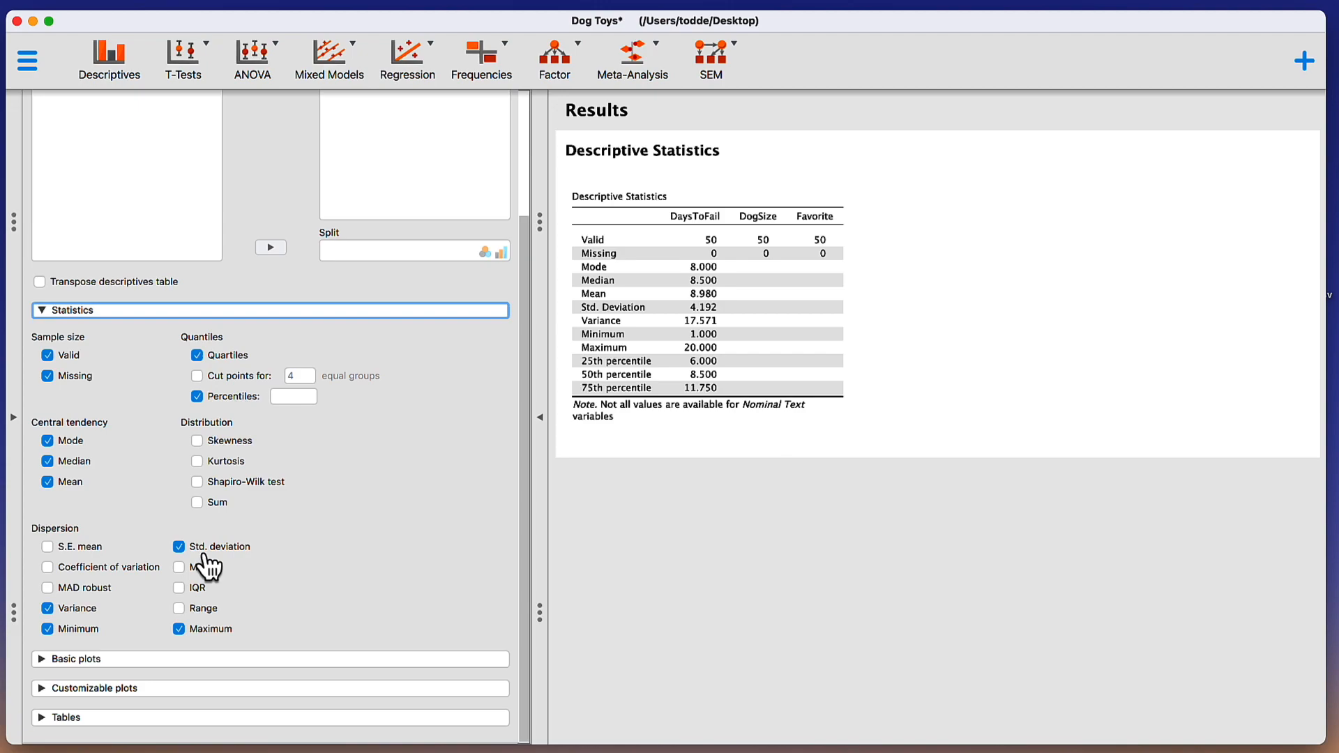
left_click(125, 583)
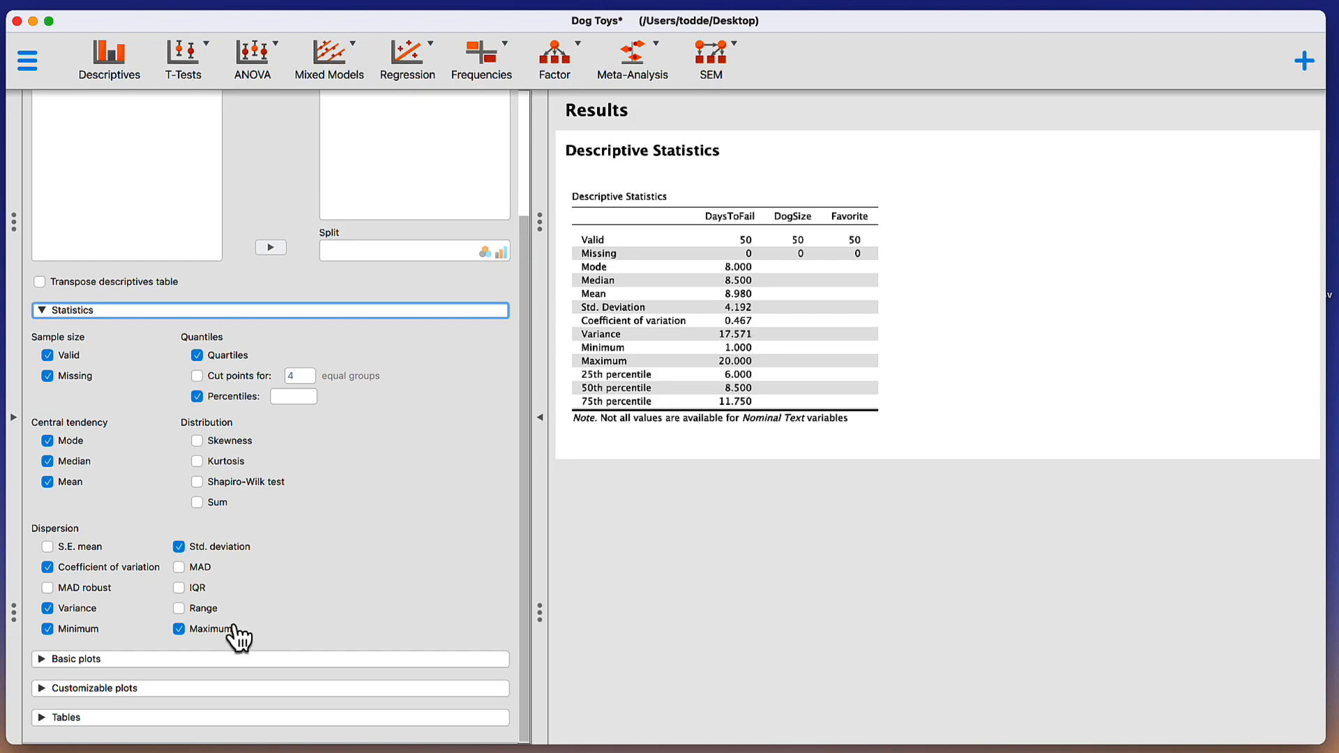
left_click(206, 610)
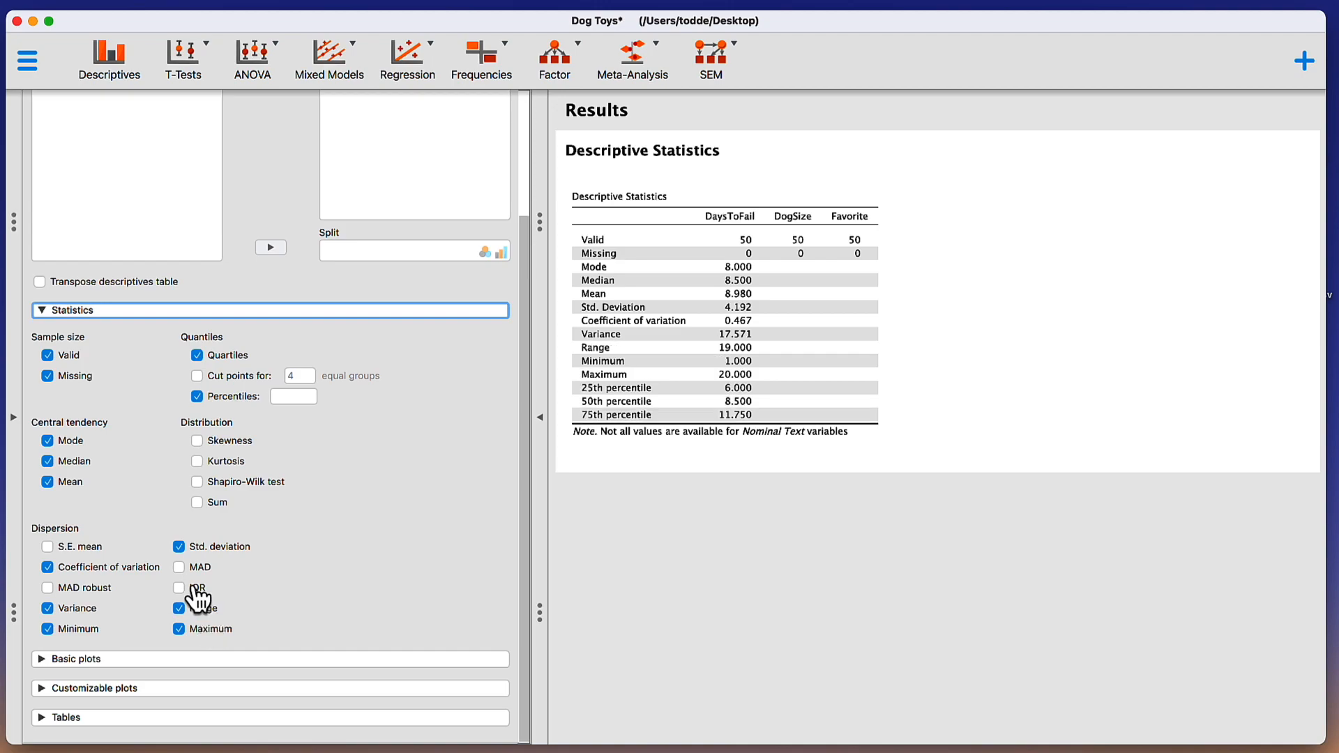
left_click(196, 591)
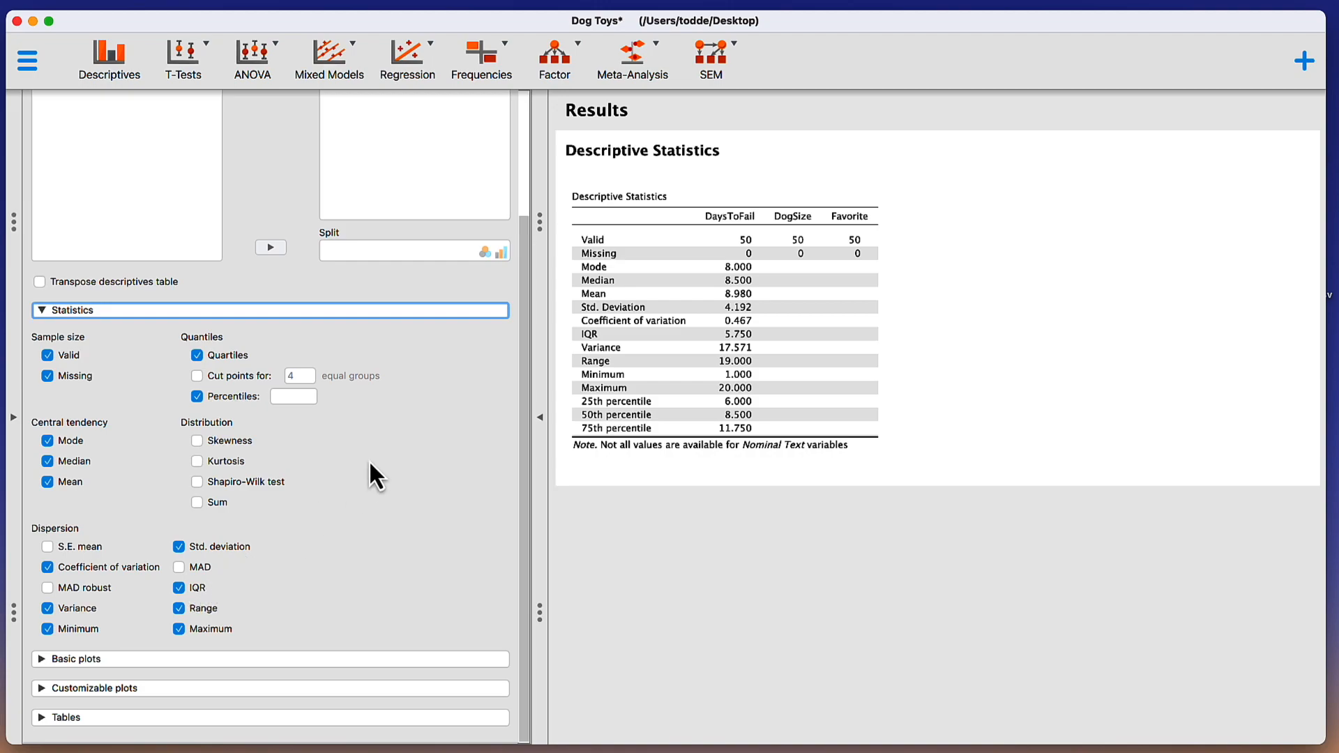
left_click(241, 443)
left_click(226, 462)
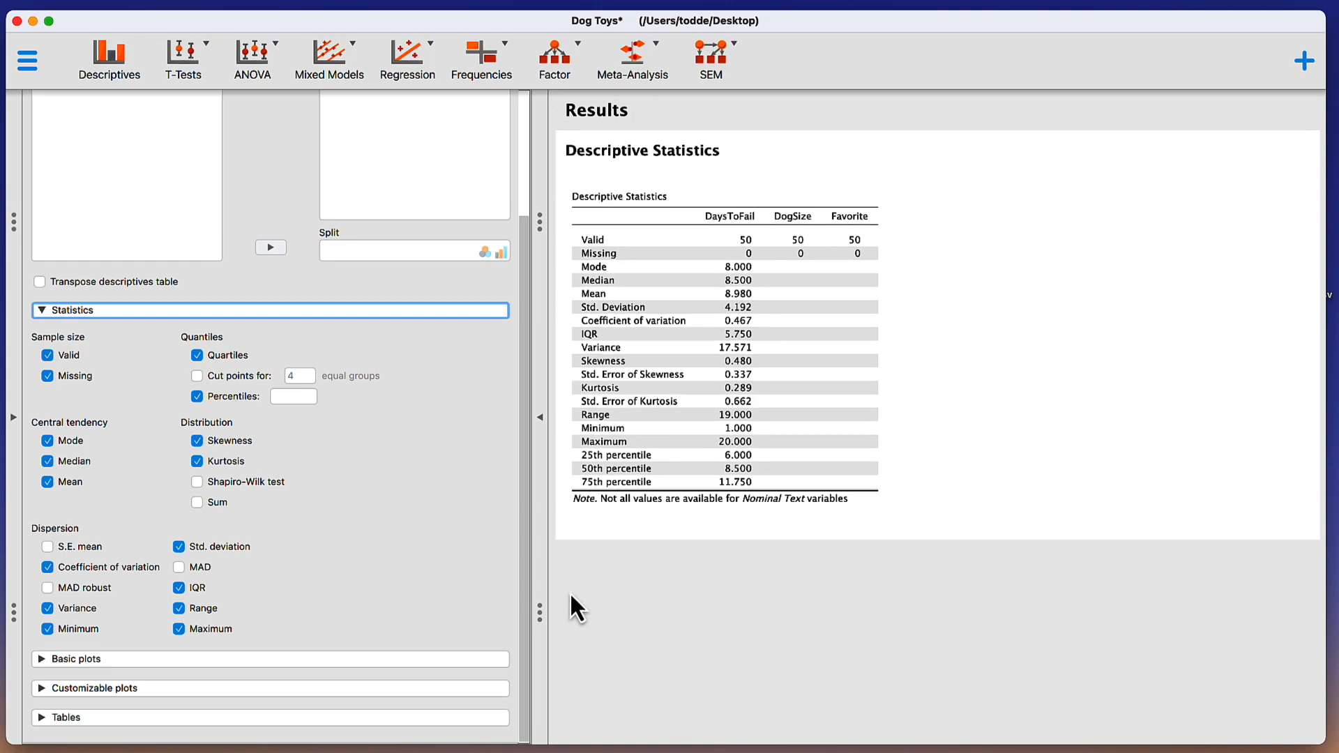
- Add distribution plots for the analysed variables and review the resulting charts below the statistics table
left_click(46, 660)
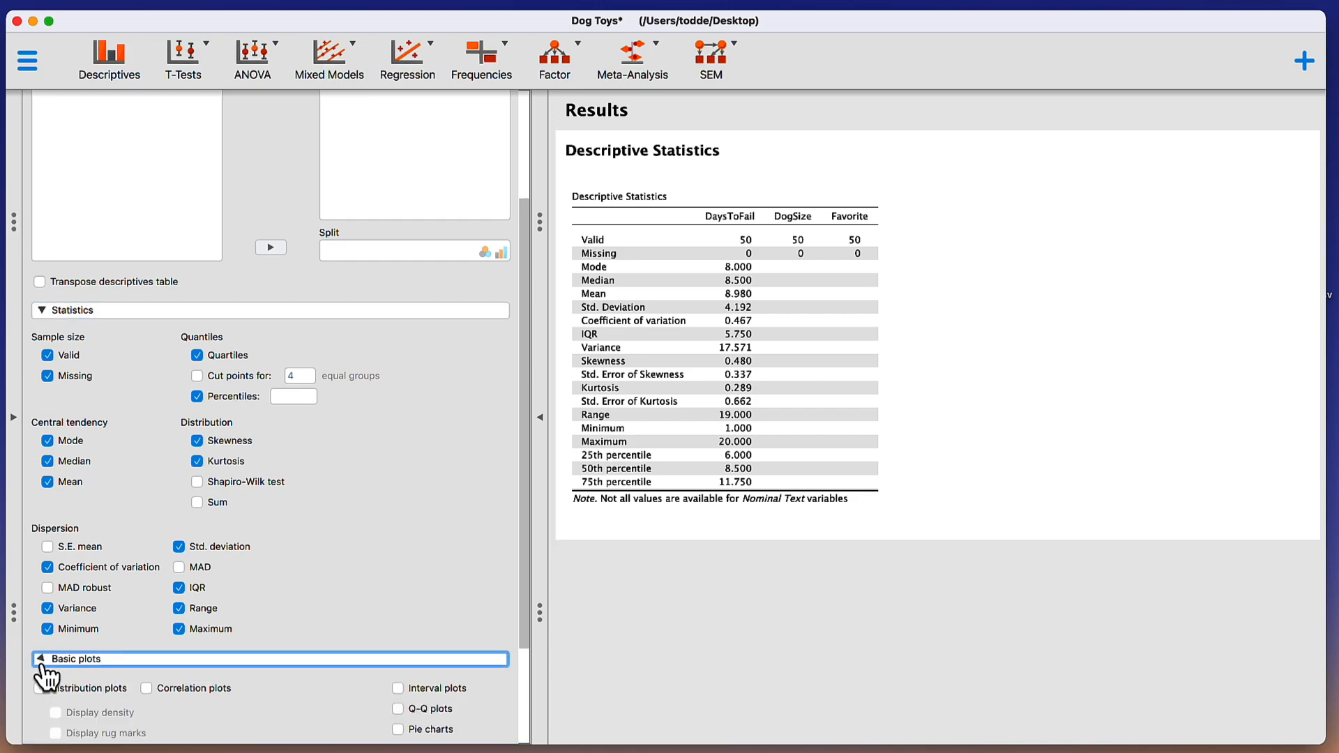
scroll(237, 647, "down", 1)
scroll(237, 646, "down", 5)
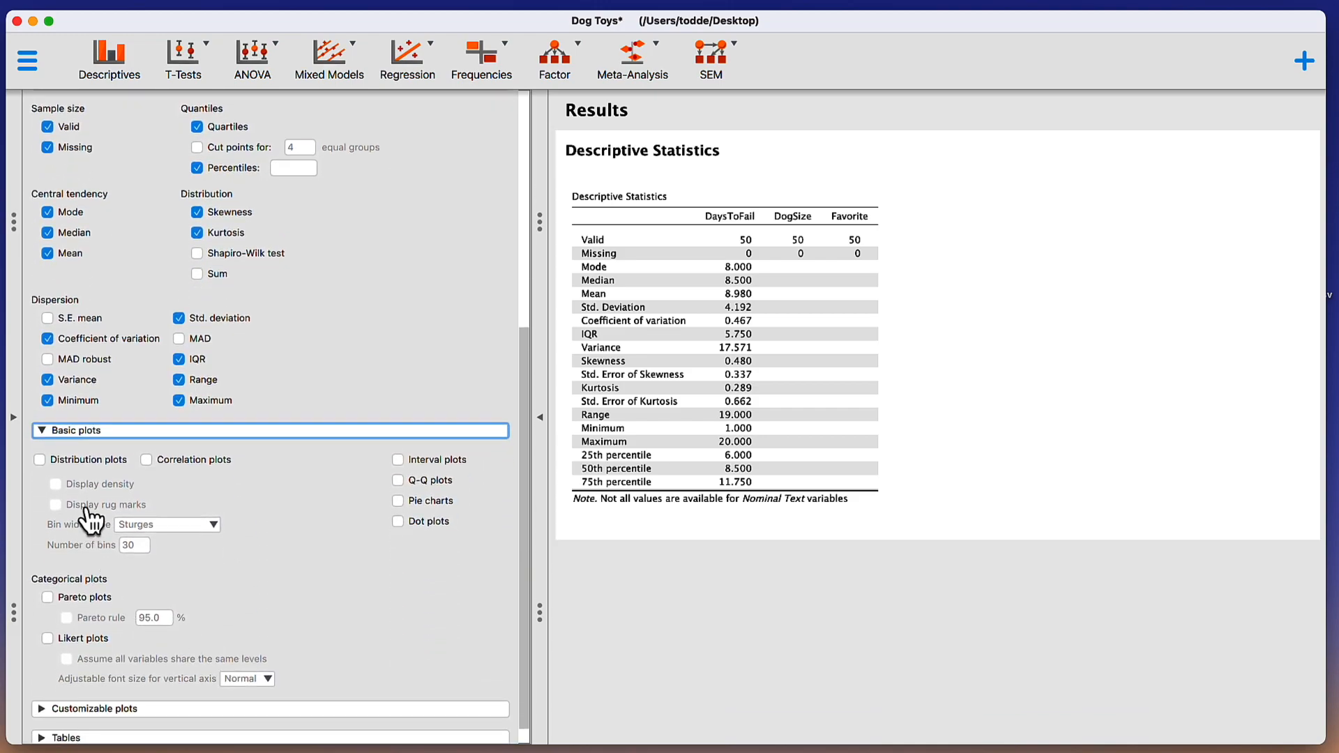
left_click(41, 461)
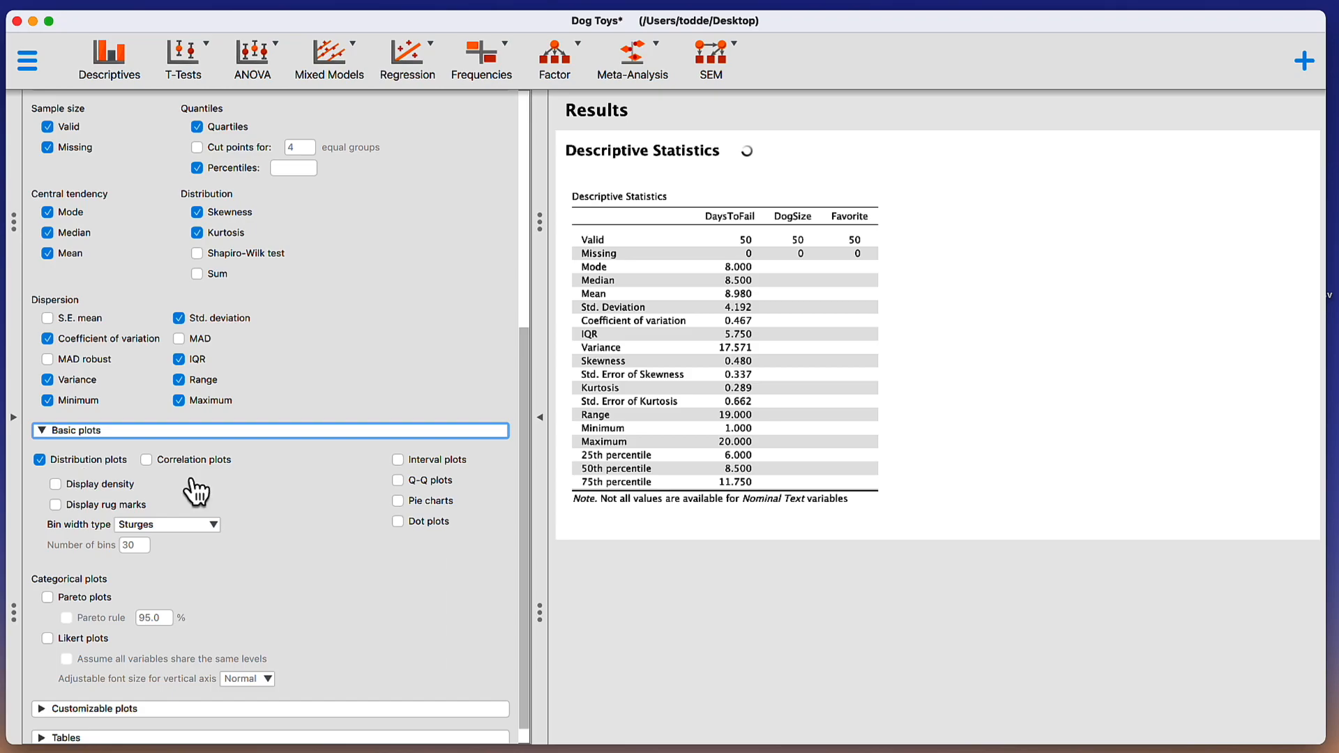
scroll(968, 522, "down", 10)
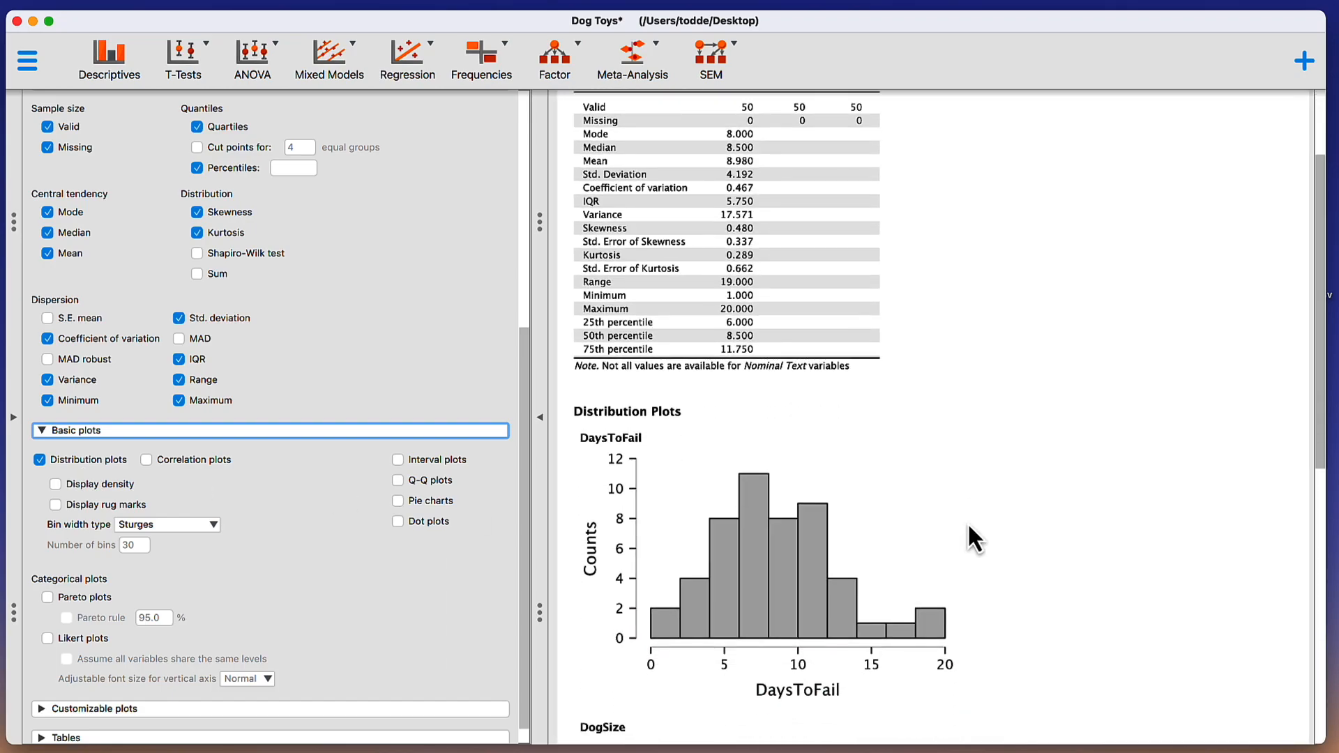
scroll(968, 524, "down", 9)
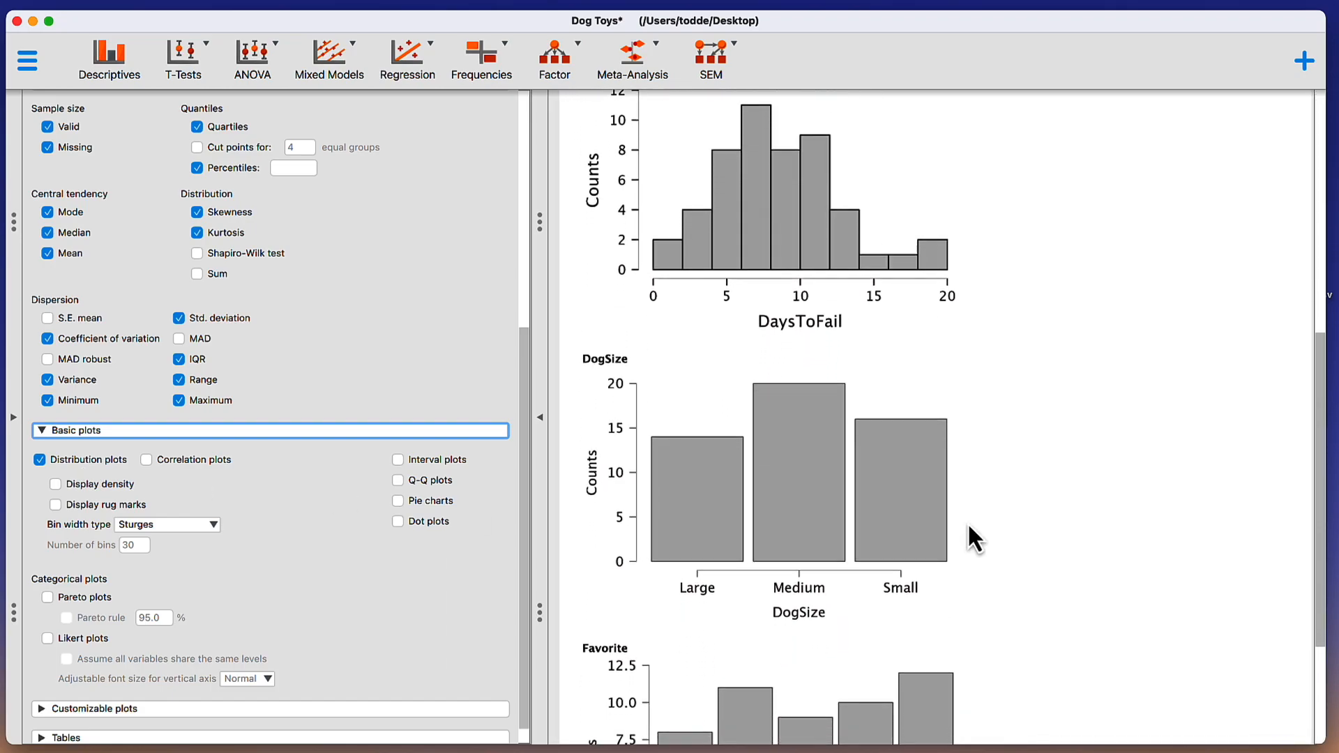
- Add frequency tables for the categorical variables and review them alongside the descriptive statistics
scroll(968, 522, "down", 1)
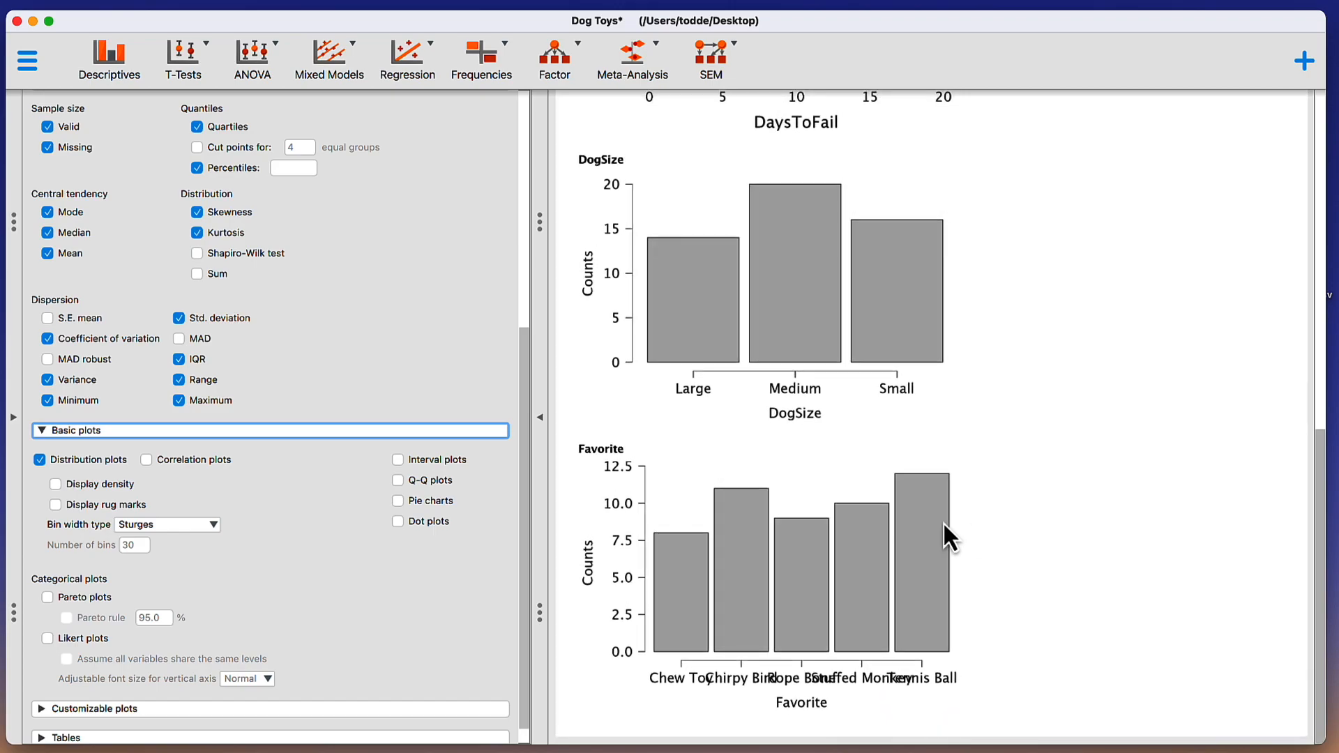
scroll(371, 574, "down", 1)
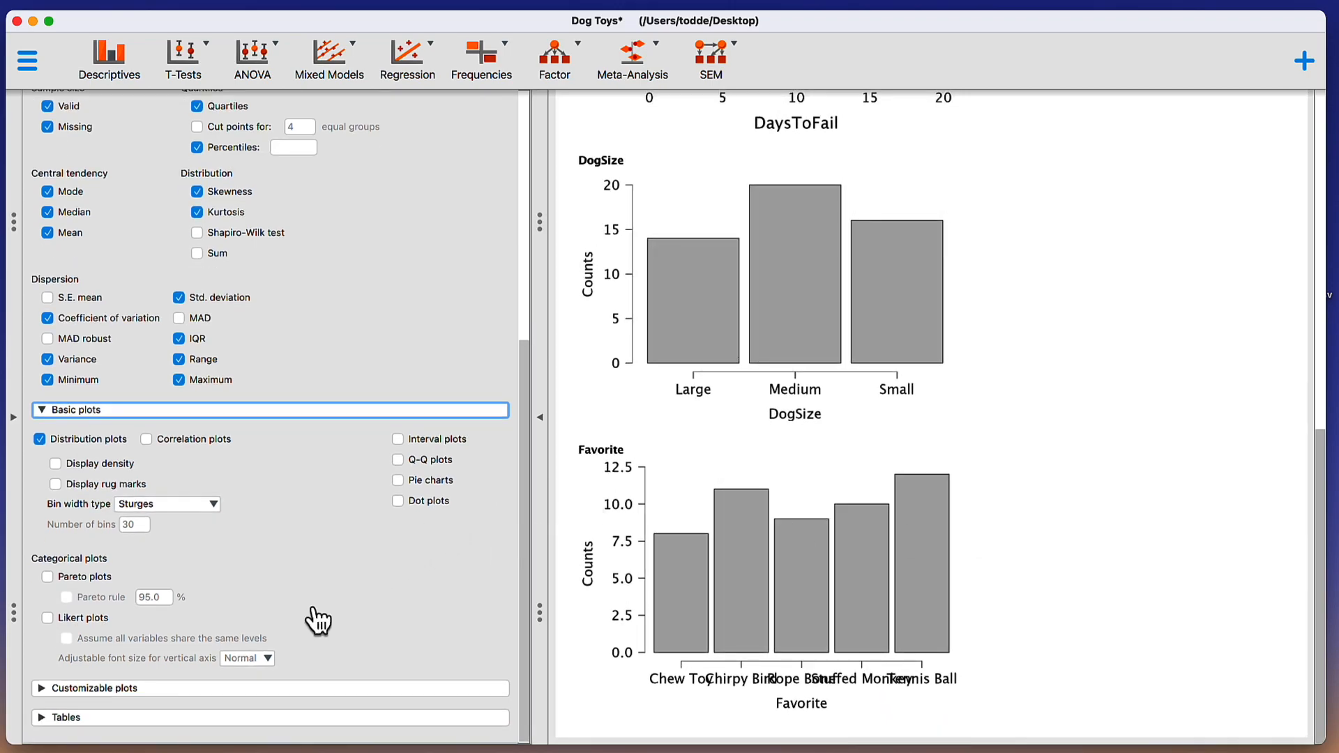
left_click(43, 719)
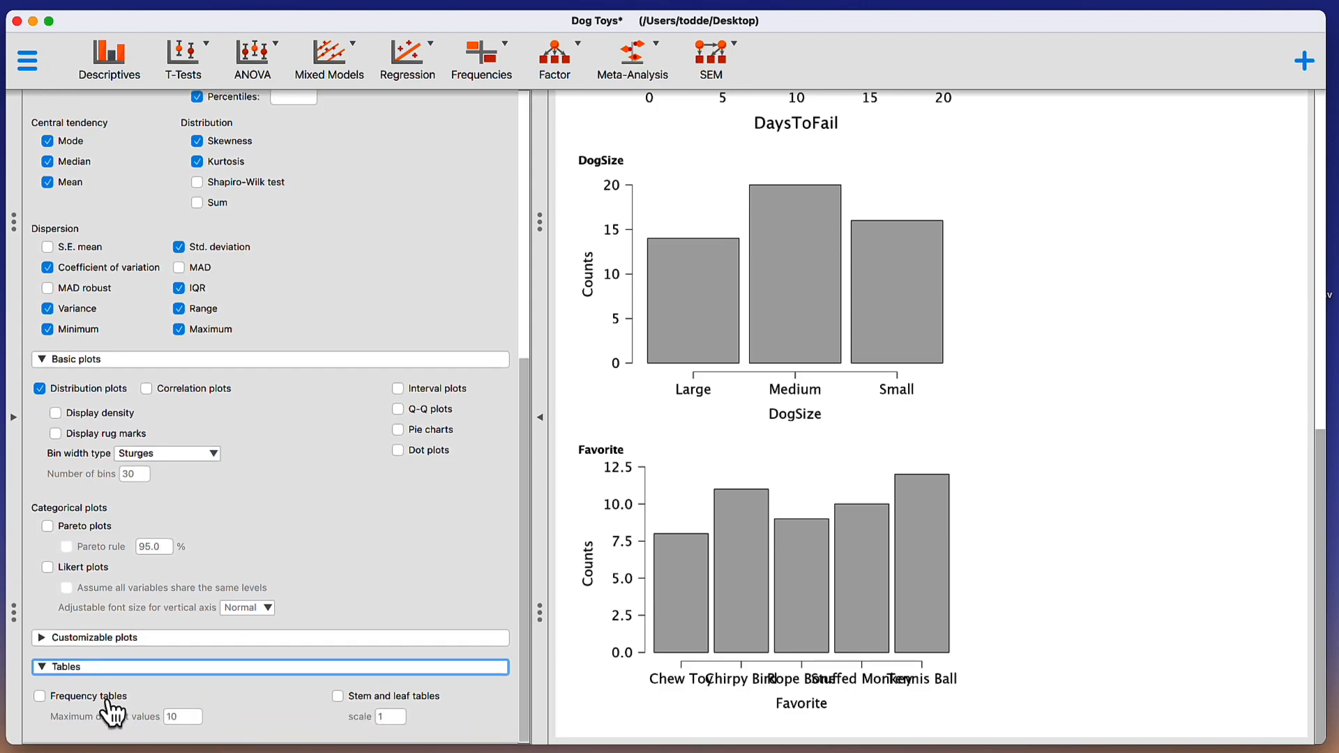
left_click(110, 713)
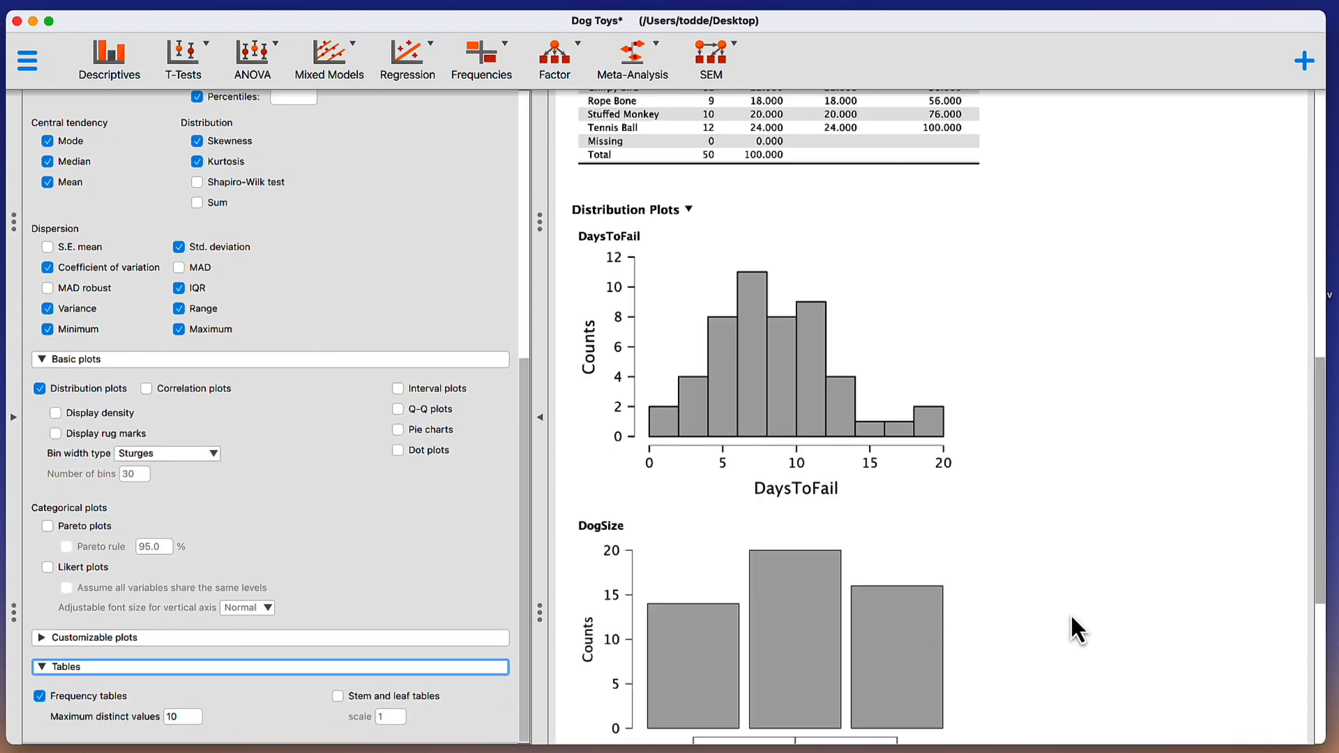
scroll(1072, 617, "up", 3)
scroll(1071, 617, "up", 5)
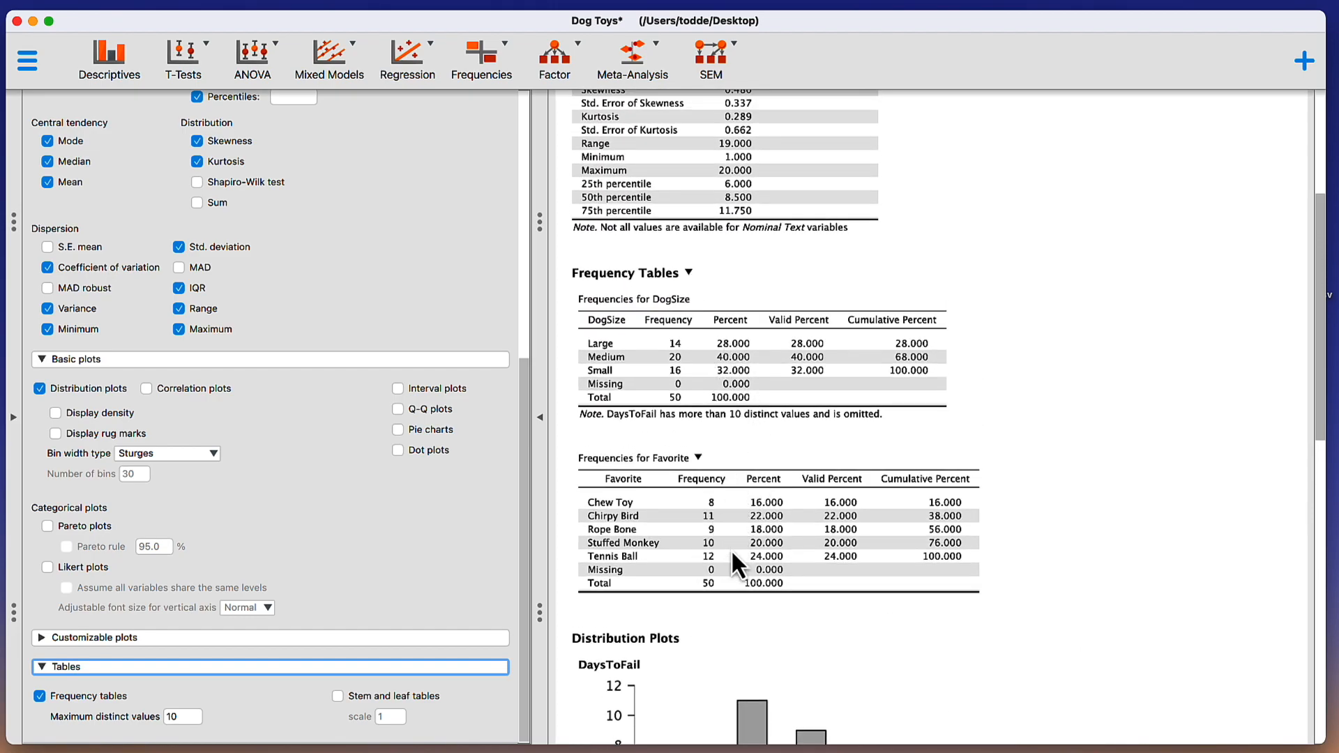
scroll(731, 549, "up", 5)
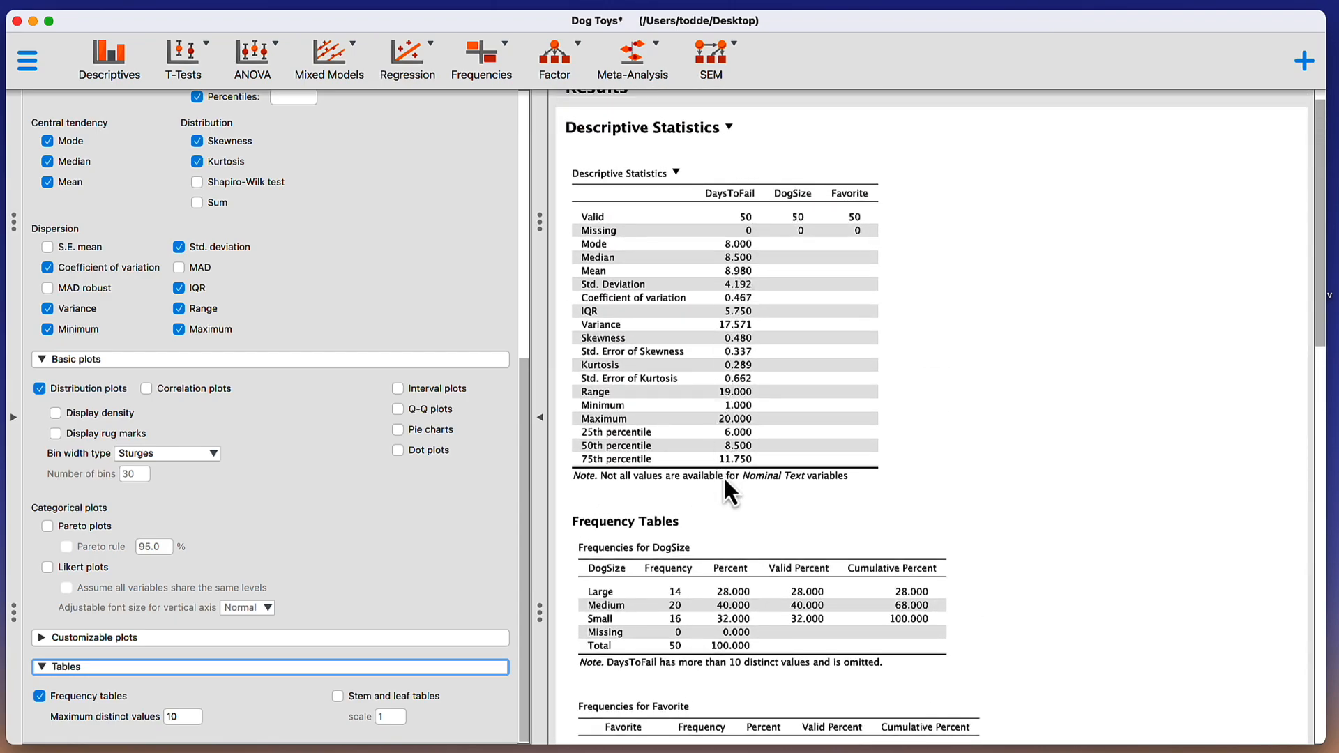
scroll(806, 552, "down", 15)
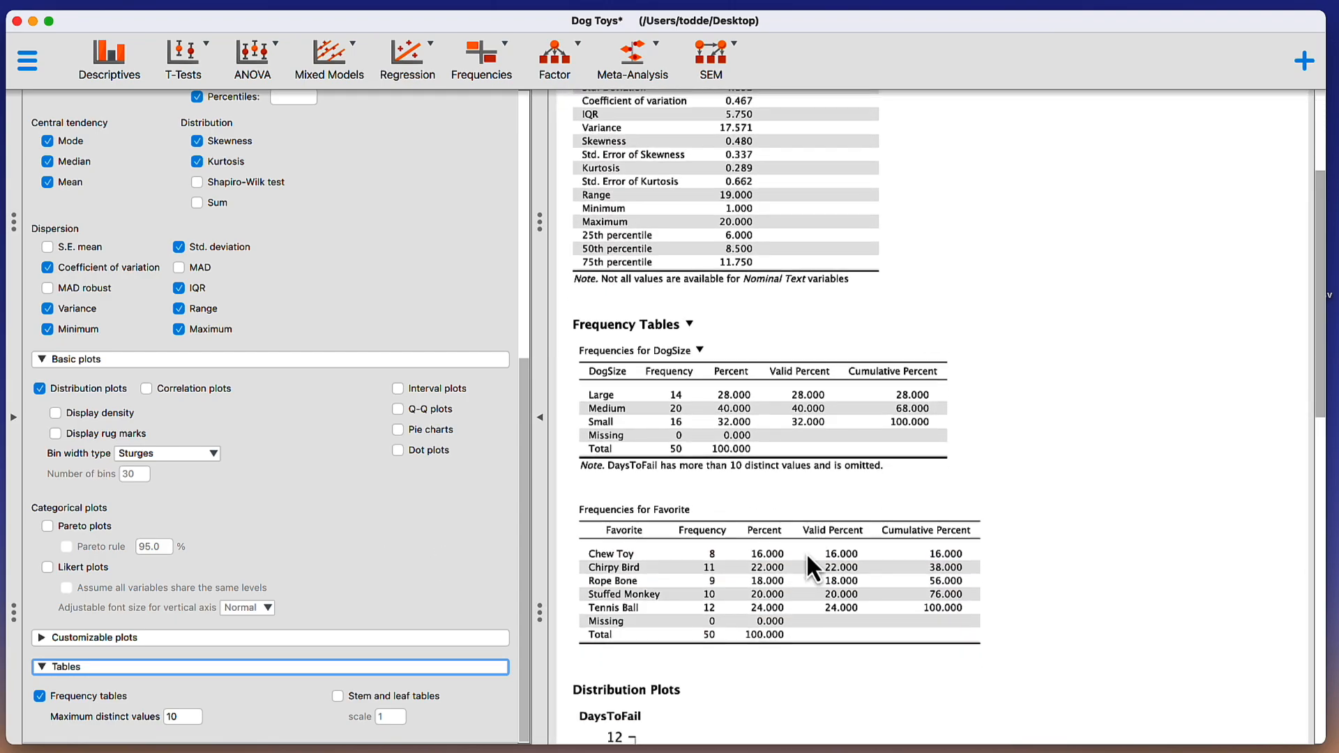
scroll(806, 552, "down", 5)
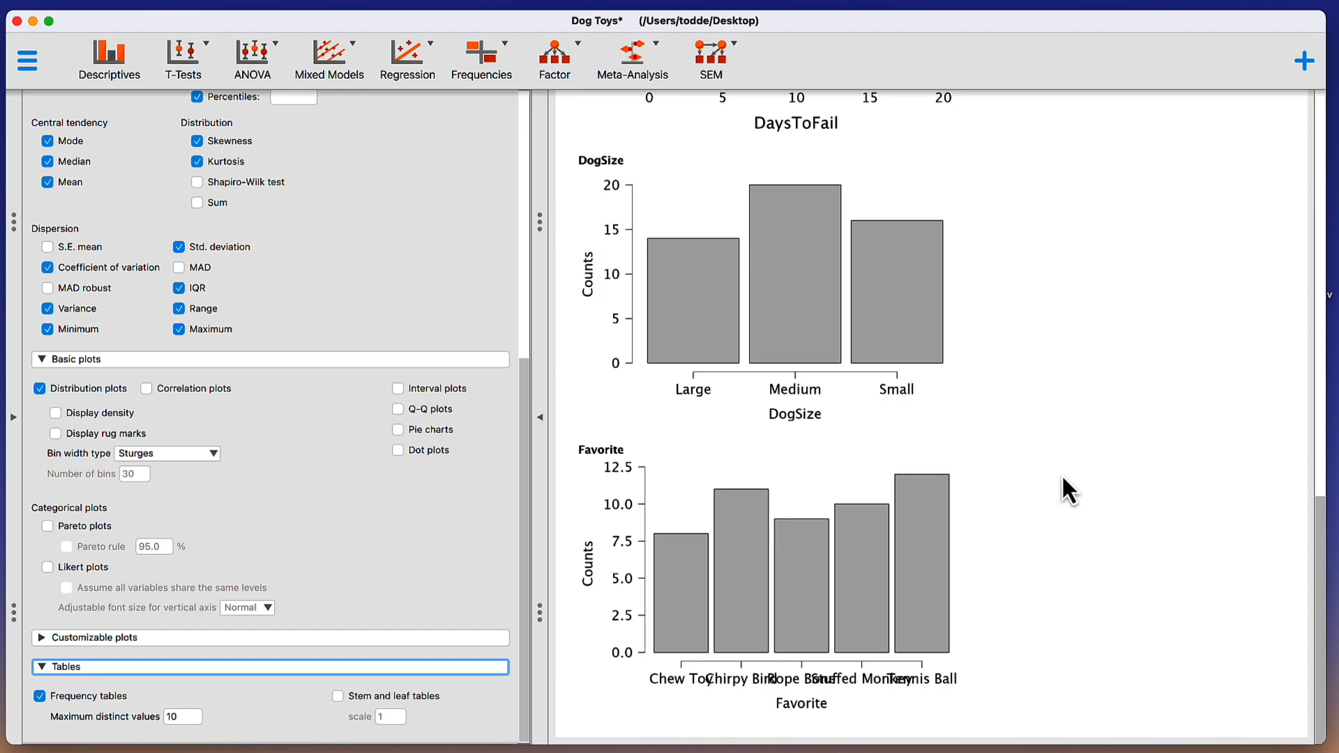
- Try out correlation plots and pie charts for the analysed variables, turning each plot type off again after viewing it
left_click(193, 392)
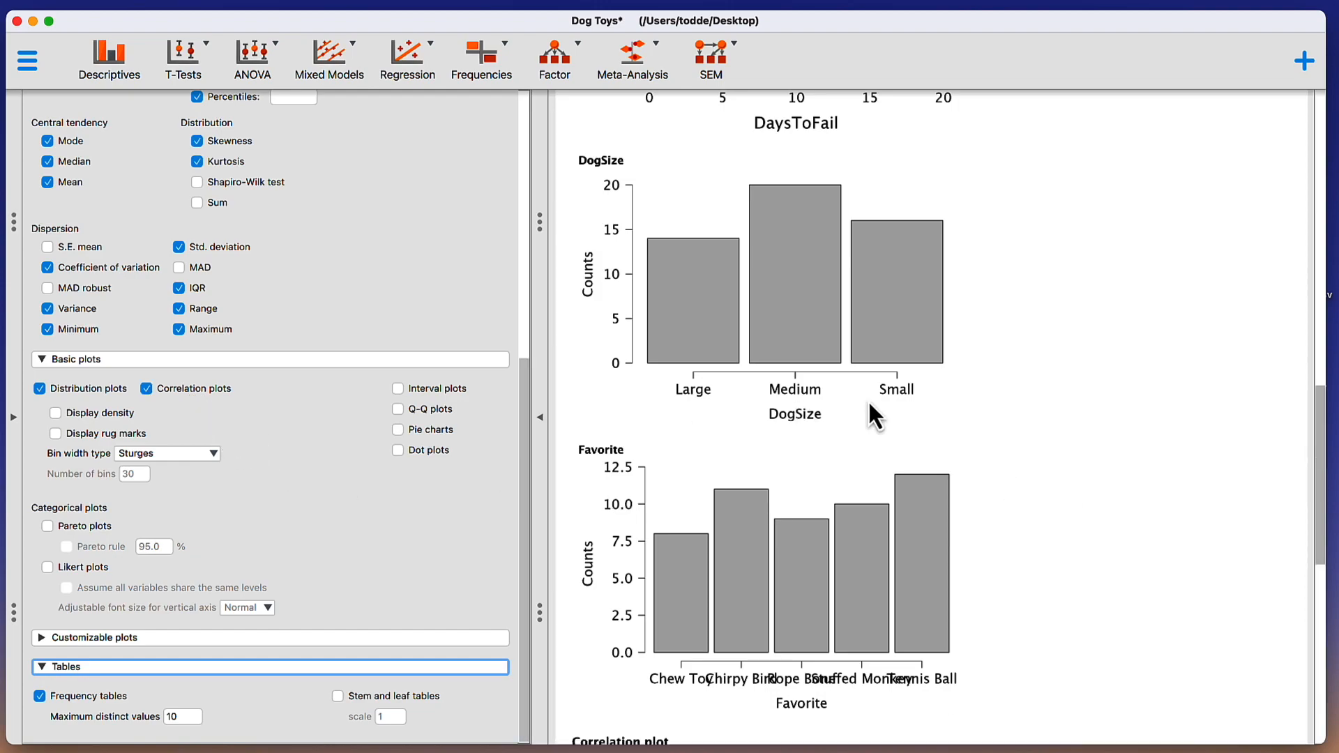
scroll(870, 406, "down", 10)
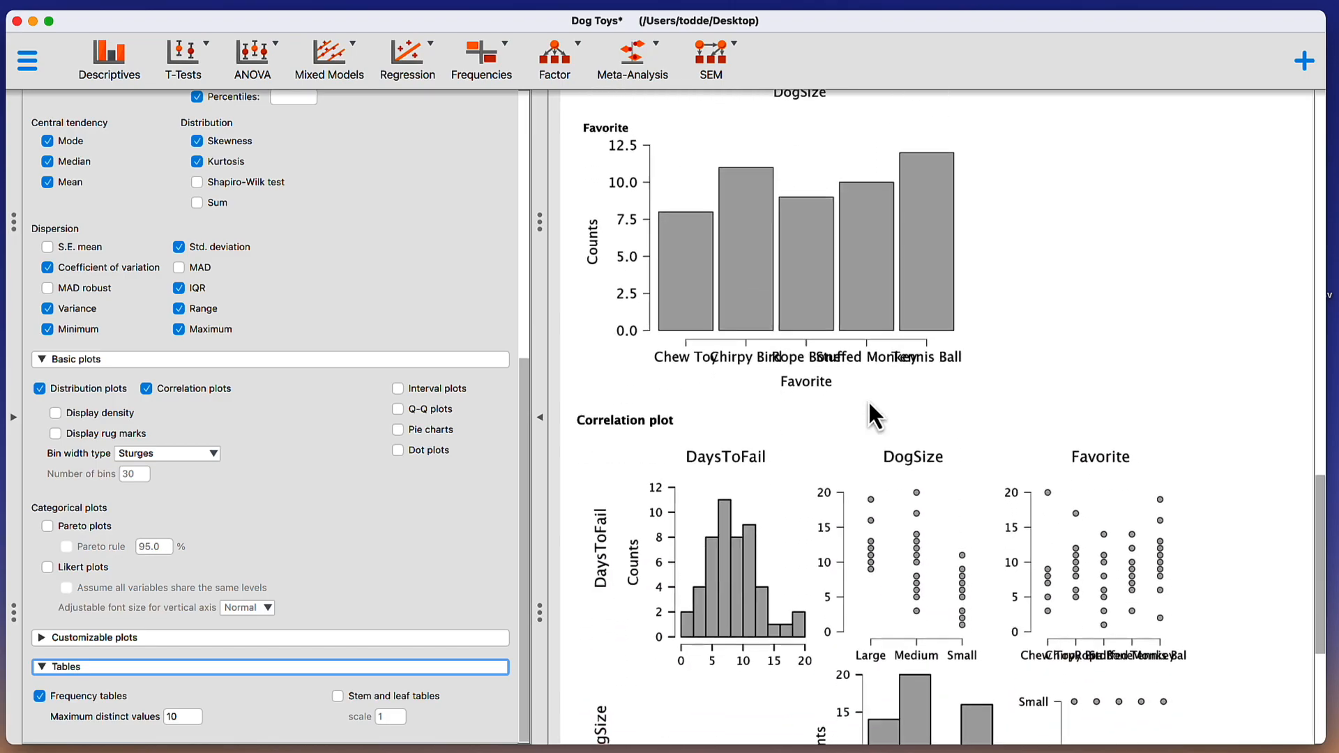
scroll(868, 401, "down", 1)
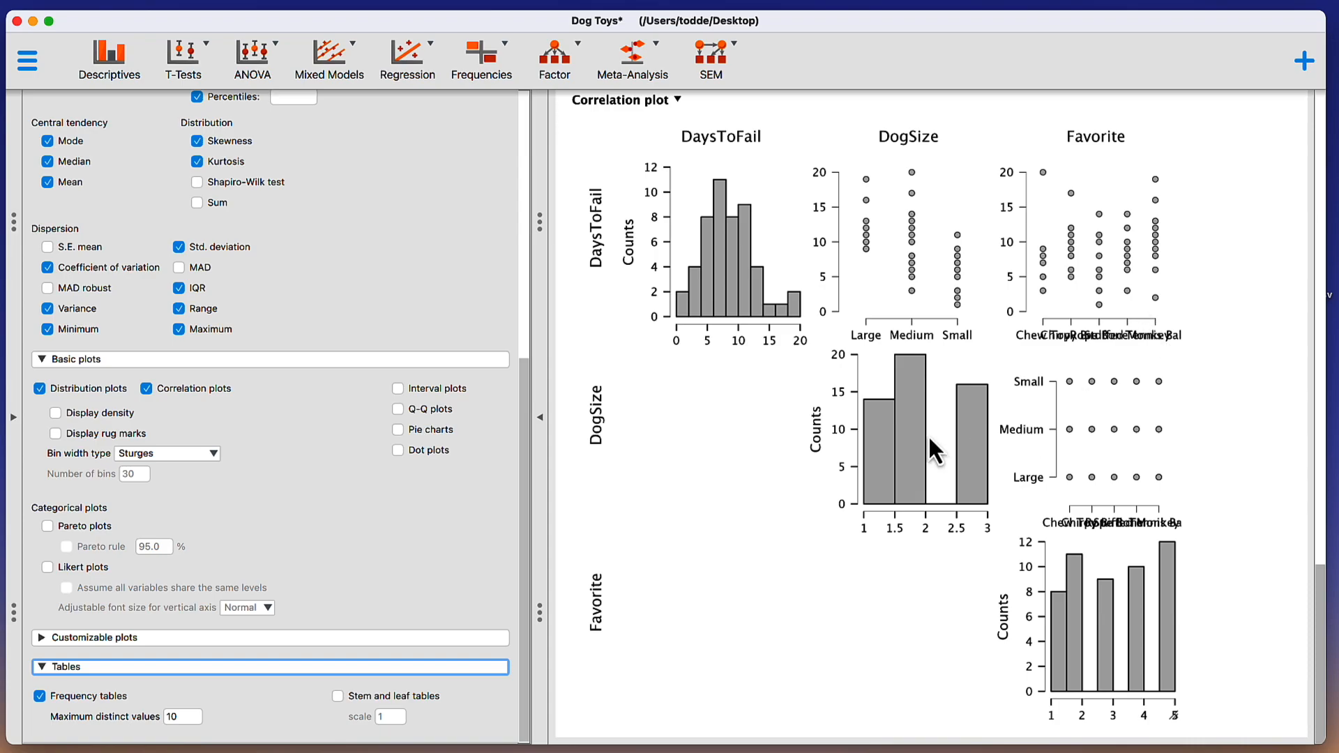
scroll(930, 440, "up", 3)
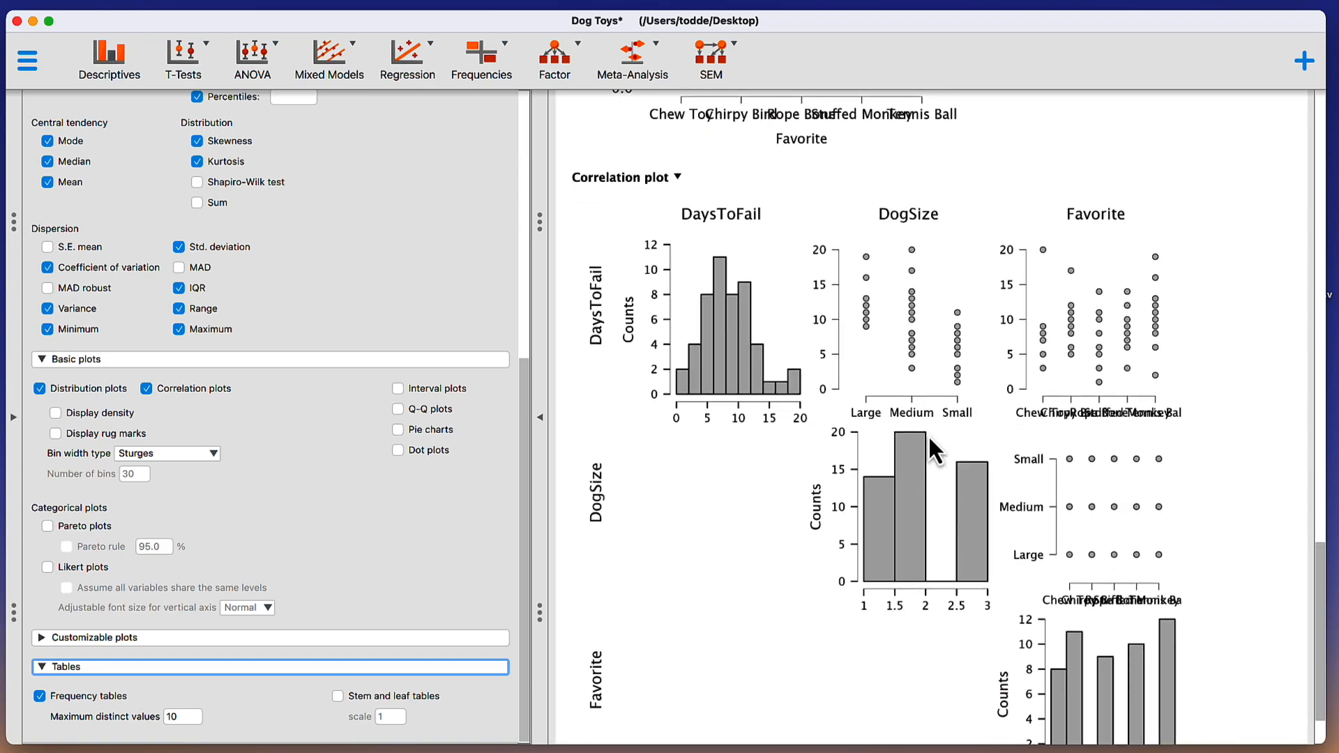
left_click(179, 393)
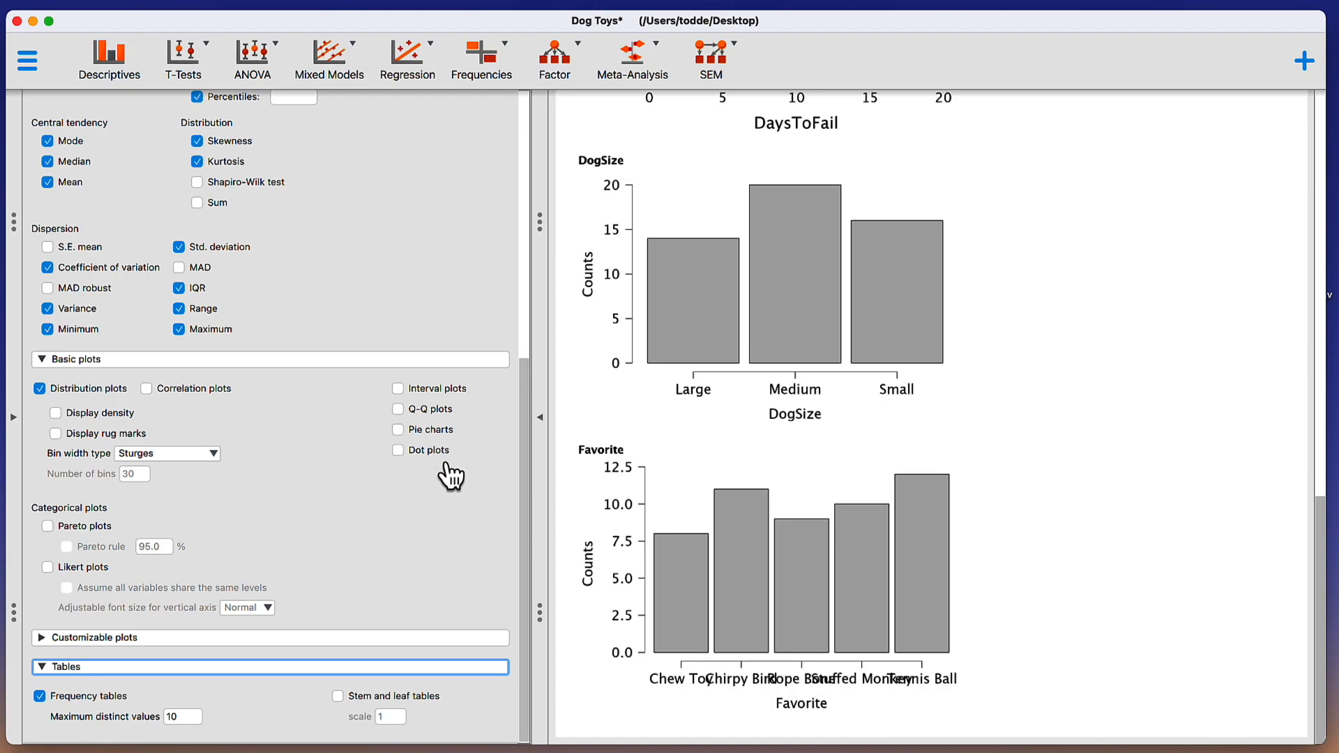
left_click(435, 435)
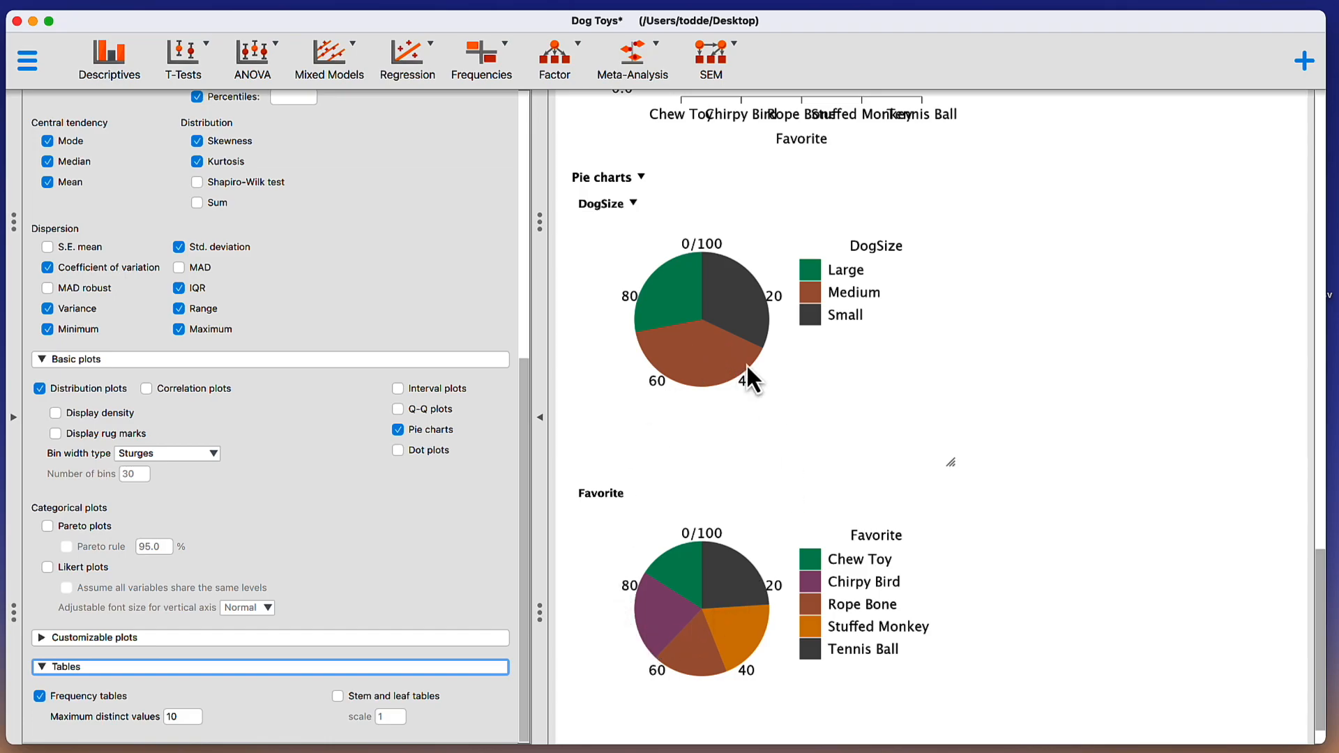
left_click(399, 433)
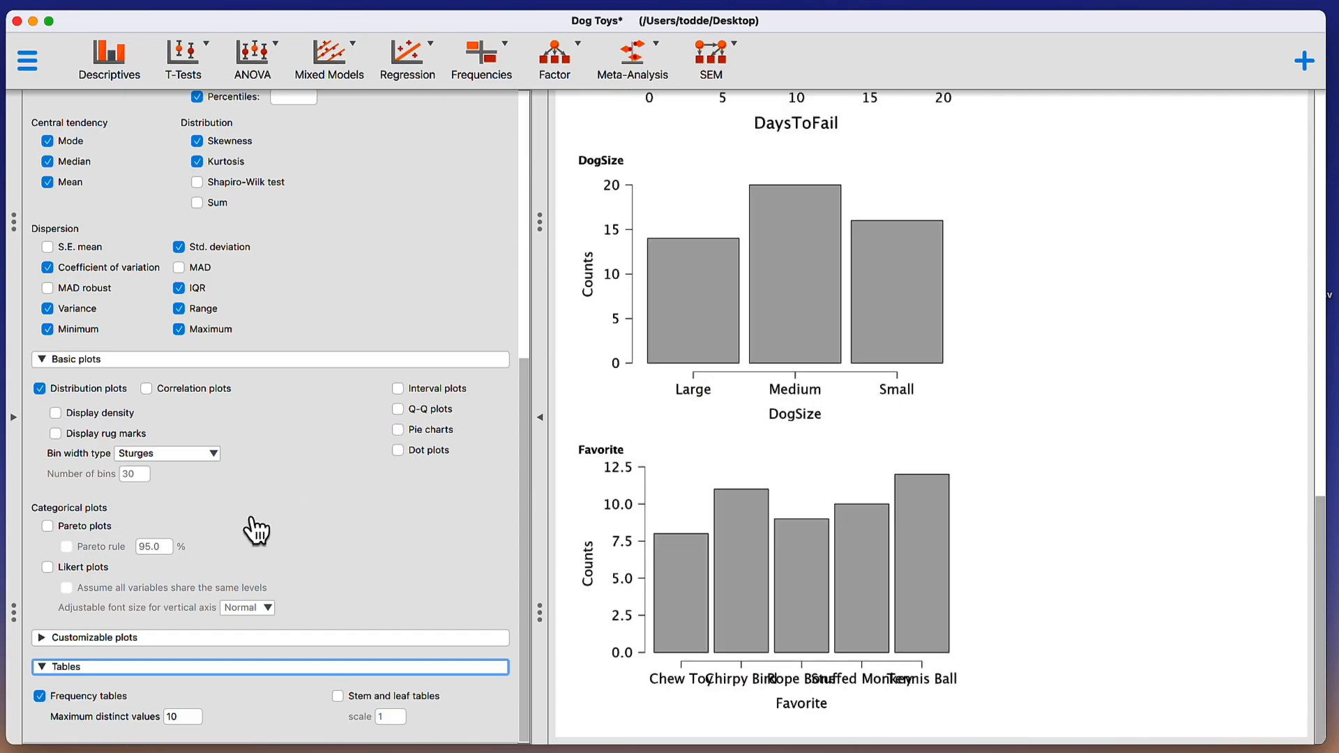
- Add Pareto plots for DogSize and Favorite and enlarge the Favorite plot so its category labels do not overlap
left_click(46, 527)
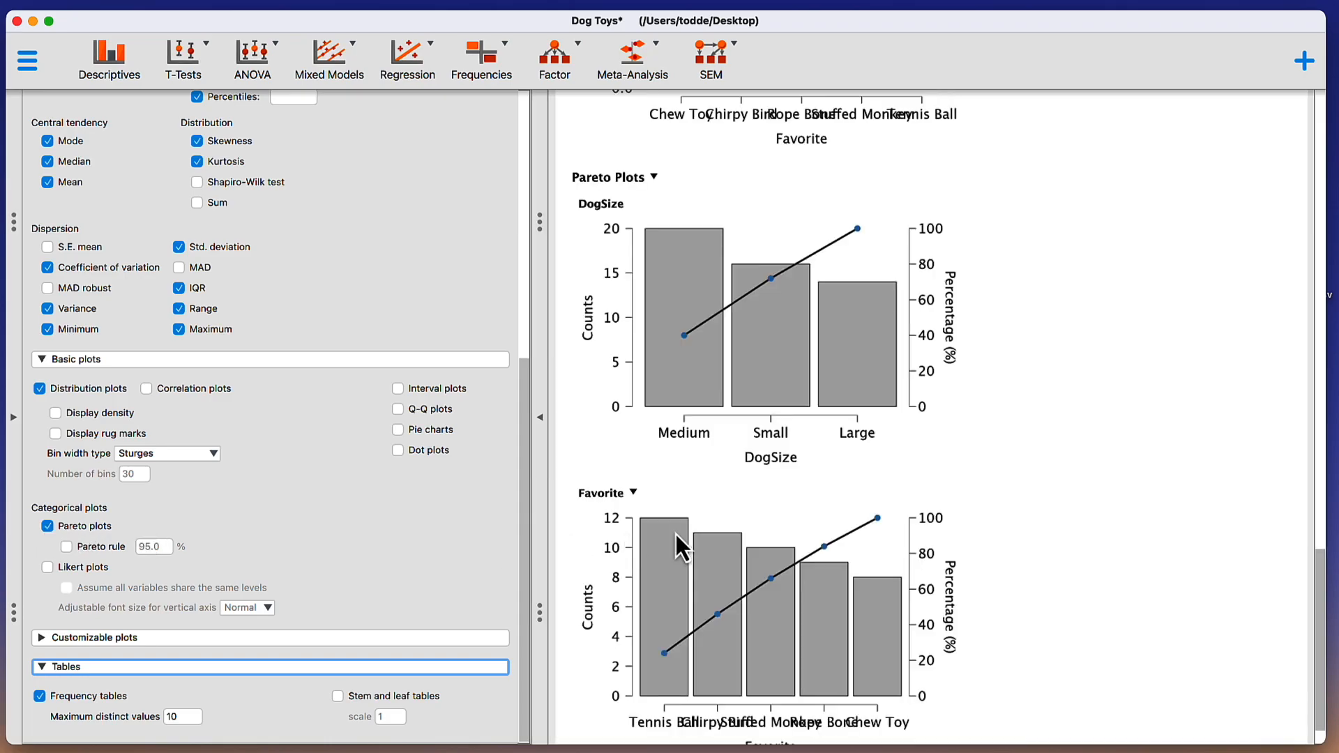
scroll(682, 530, "up", 10)
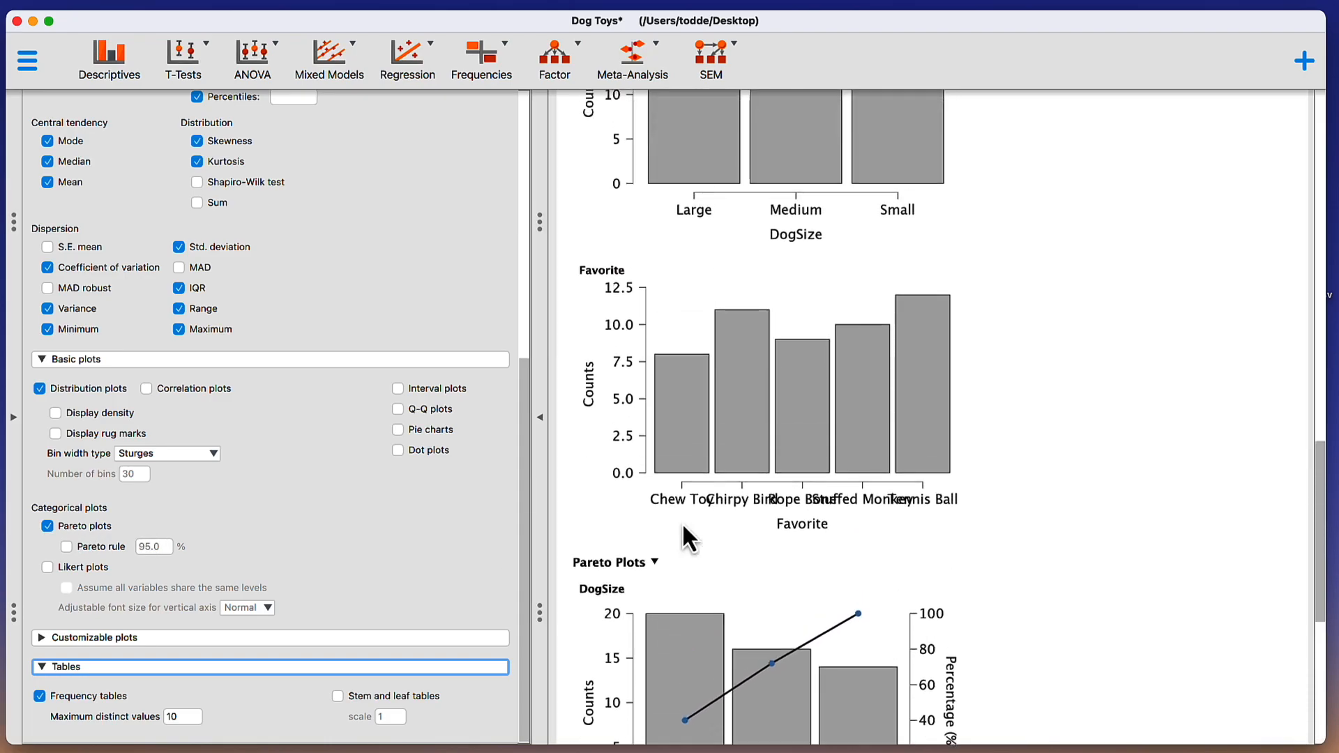
scroll(683, 524, "down", 5)
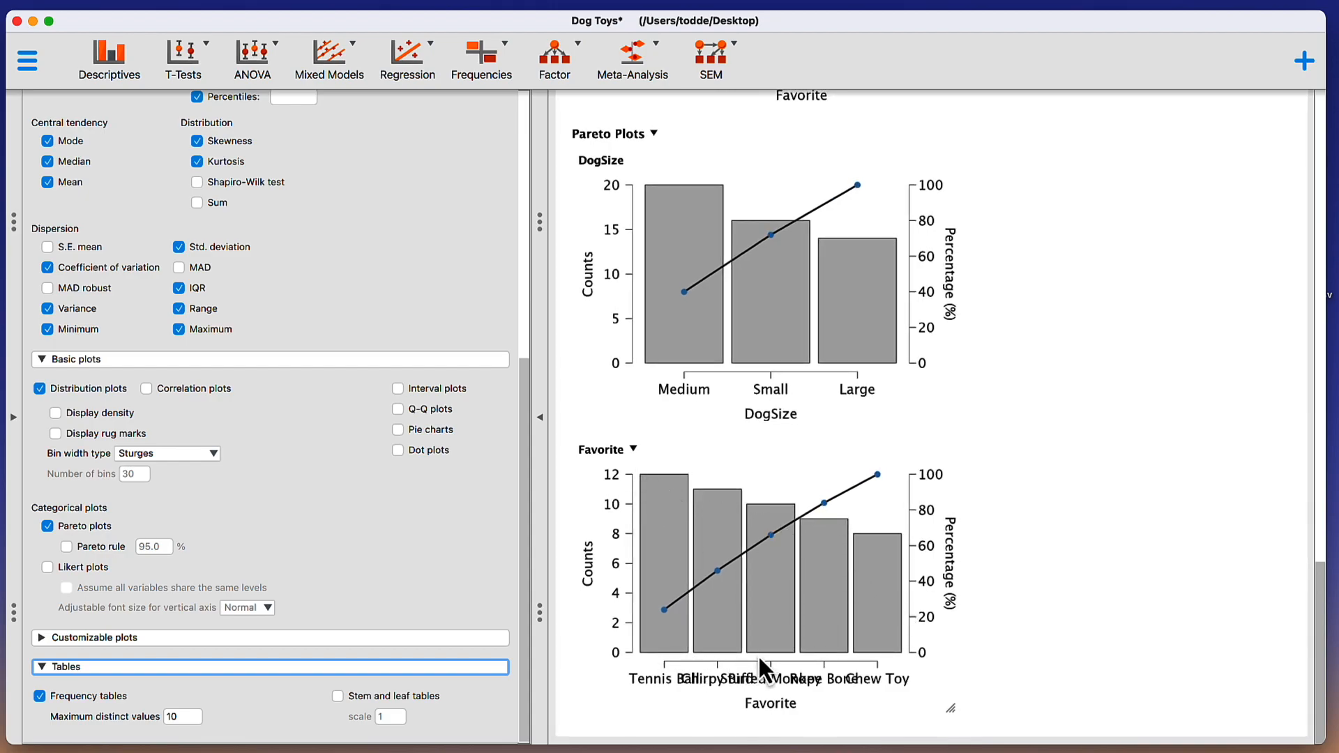
left_click_drag(953, 712, 1217, 750)
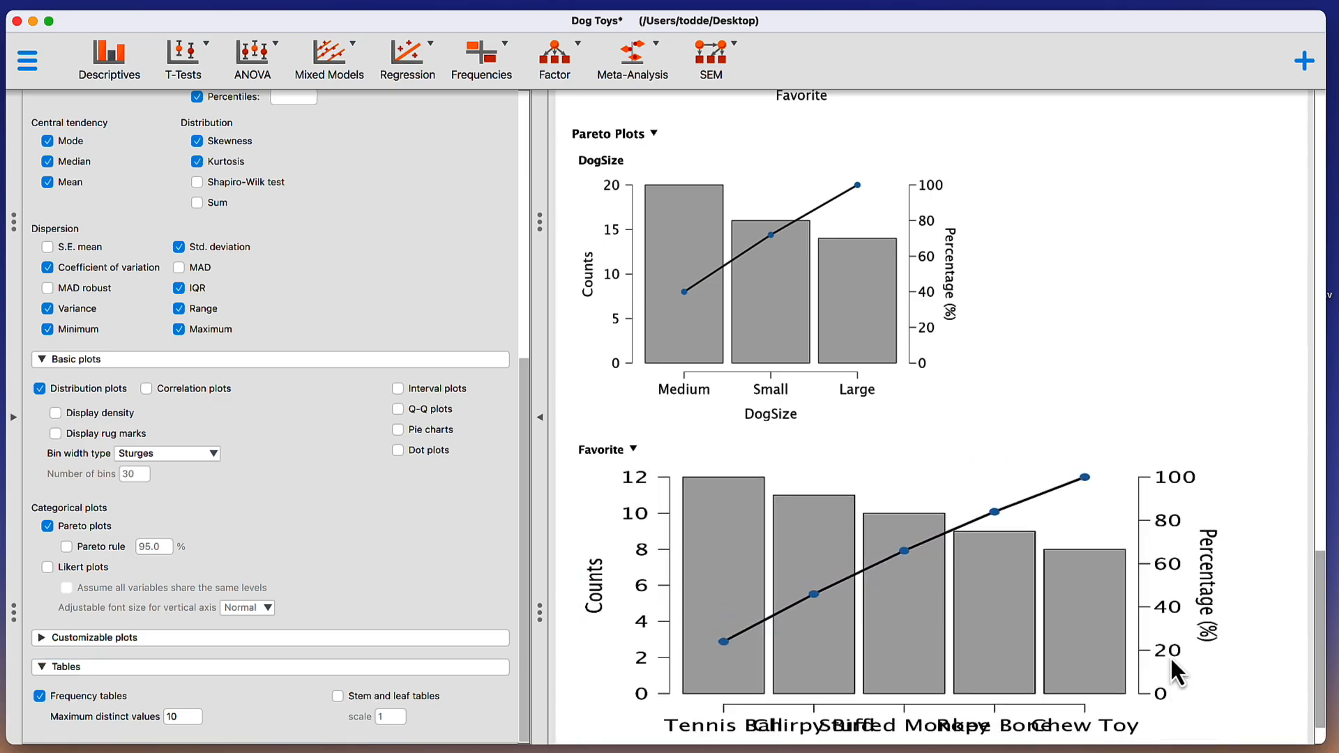
scroll(1175, 663, "down", 2)
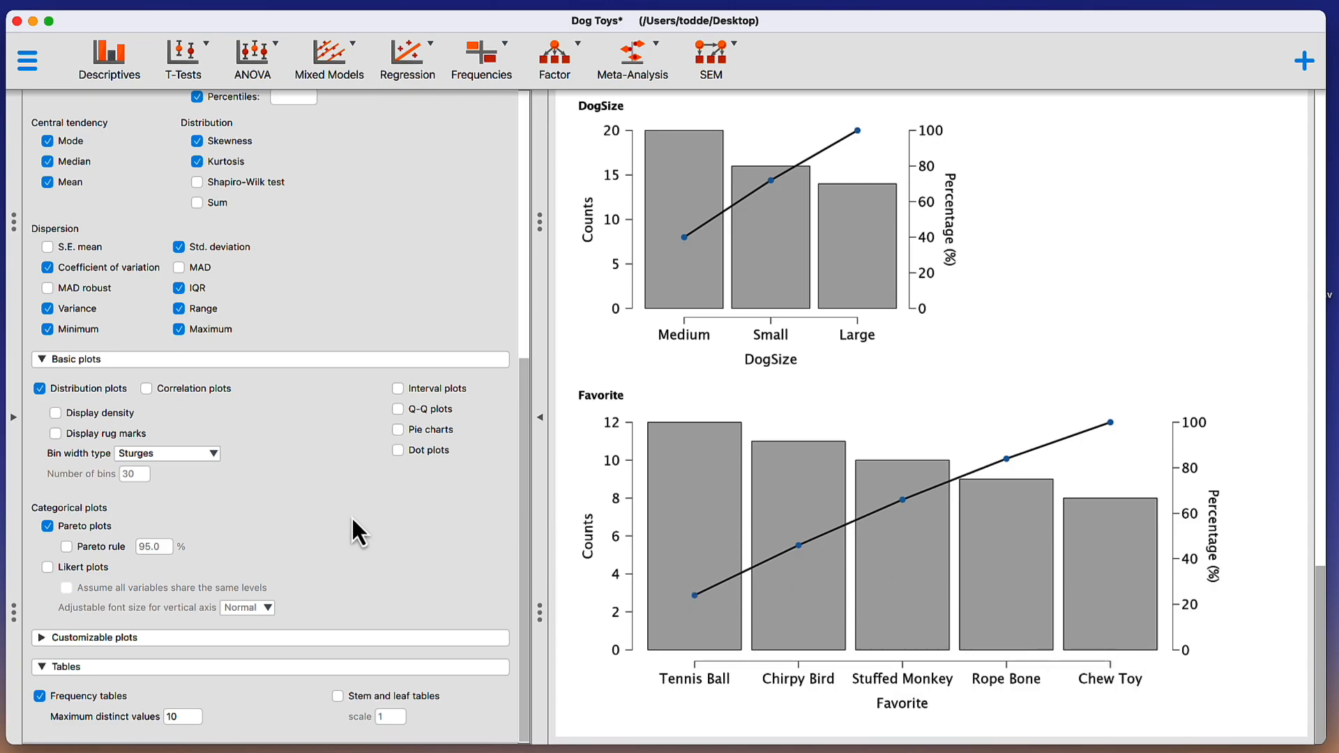
- Add a boxplot of DaysToFail with the boxplot element and look through the remaining customizable plot options
left_click(42, 639)
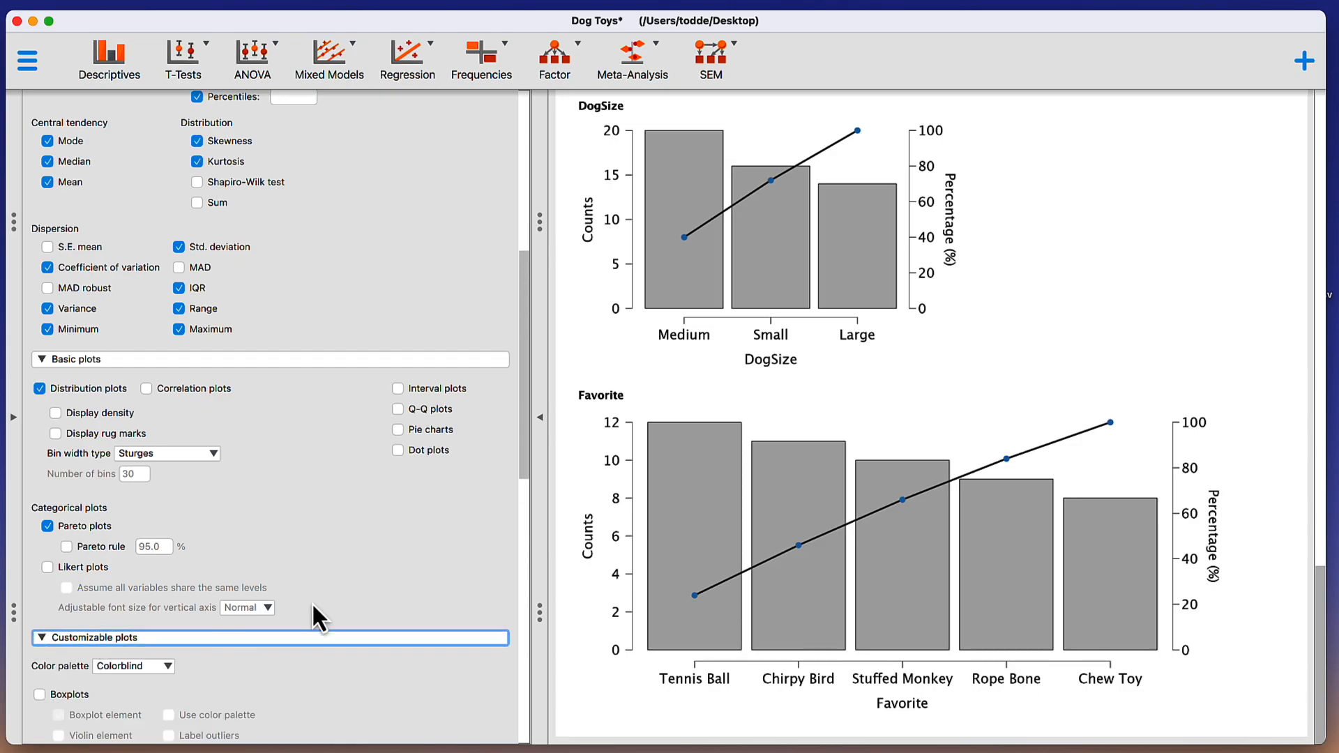
scroll(371, 588, "down", 5)
left_click(40, 434)
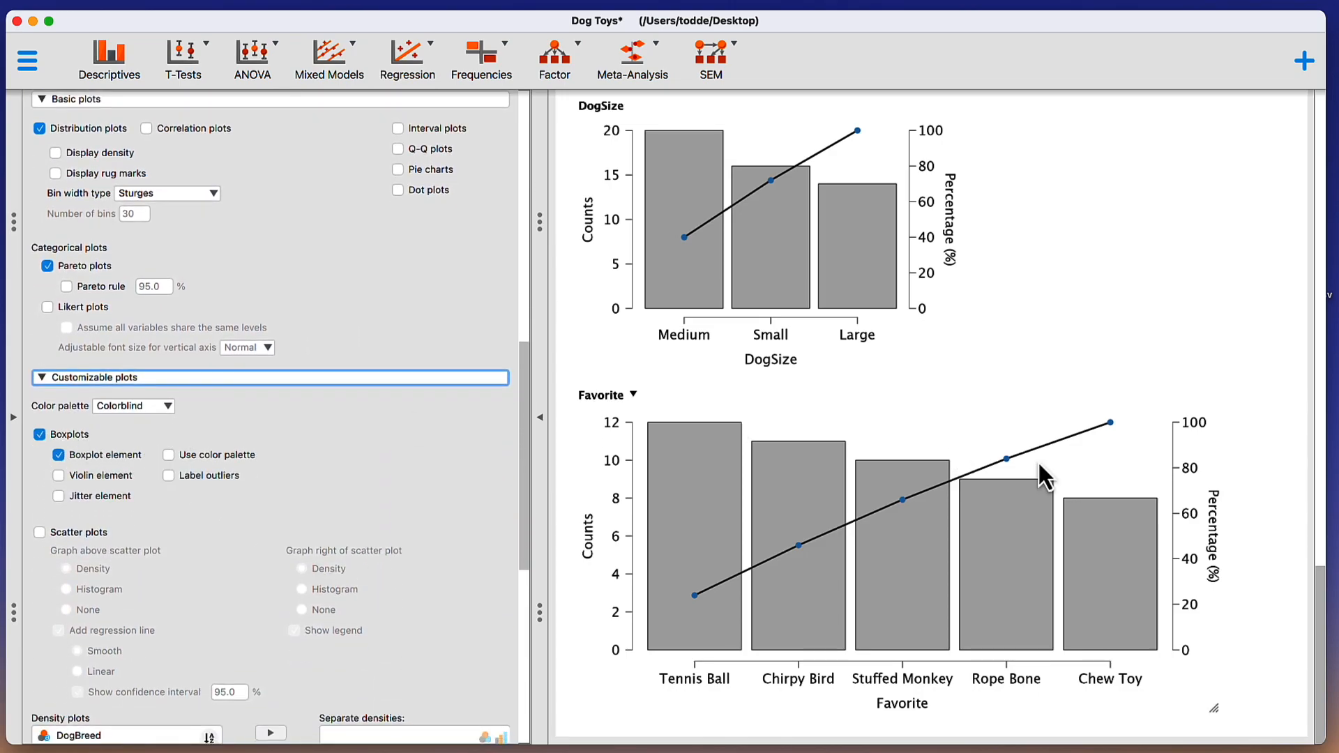
scroll(1040, 463, "up", 2)
scroll(1038, 460, "up", 1)
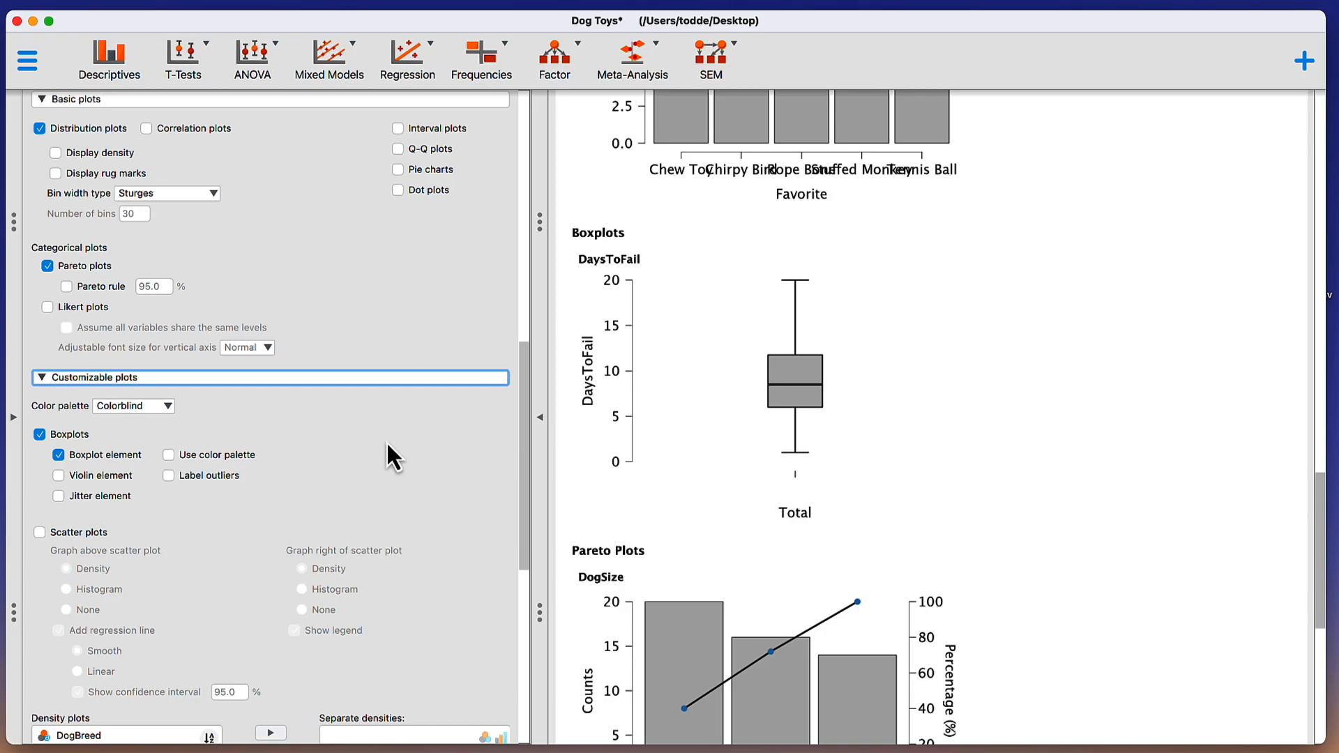
scroll(388, 449, "down", 5)
scroll(323, 687, "down", 3)
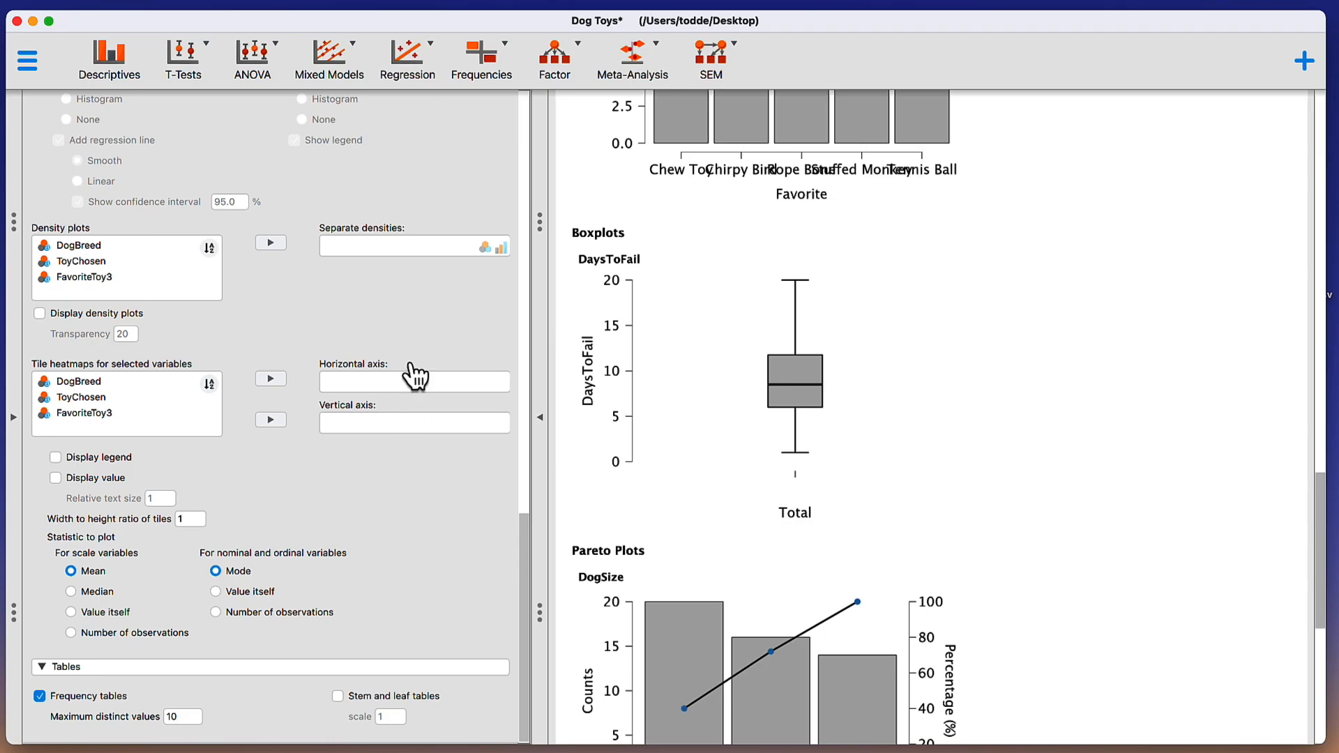
- Split the descriptive analysis by DogBreed and review the resulting distribution plots and DaysToFail boxplots for each breed
scroll(415, 375, "up", 2)
scroll(446, 279, "up", 10)
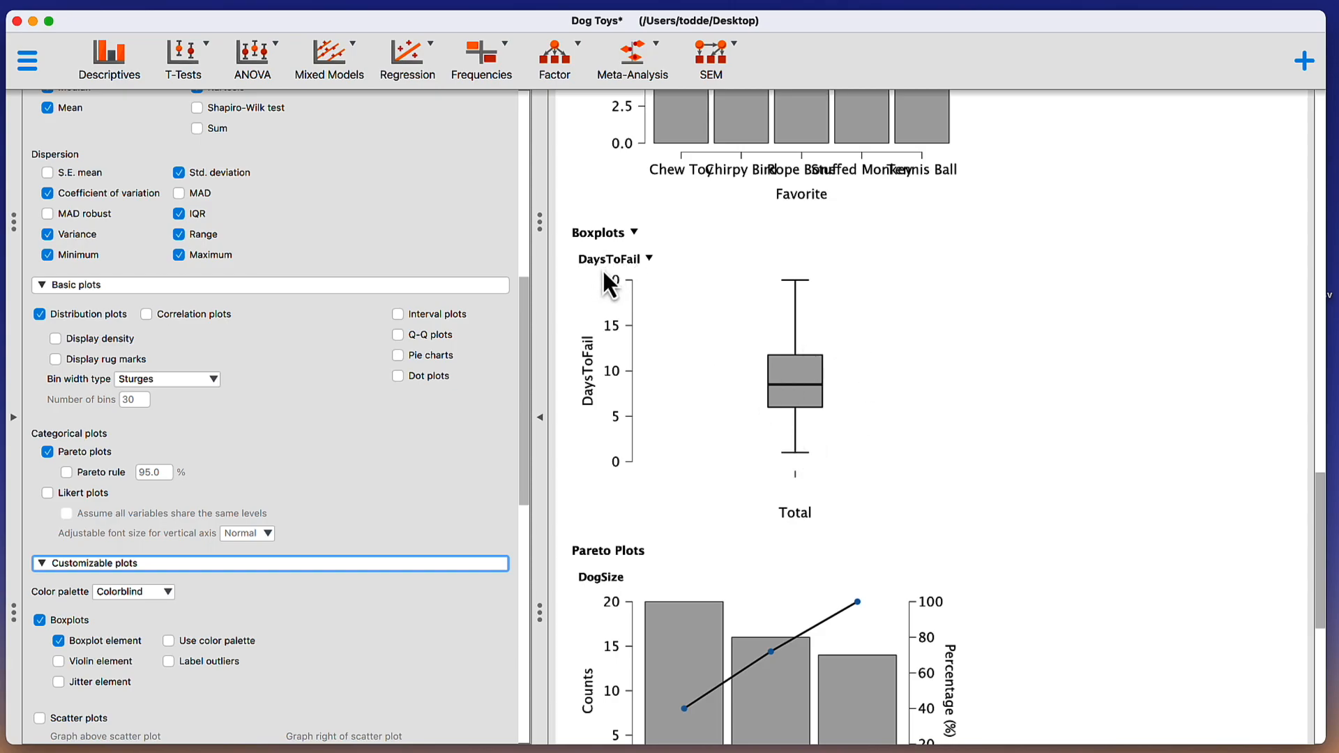
scroll(442, 257, "up", 4)
scroll(442, 260, "up", 2)
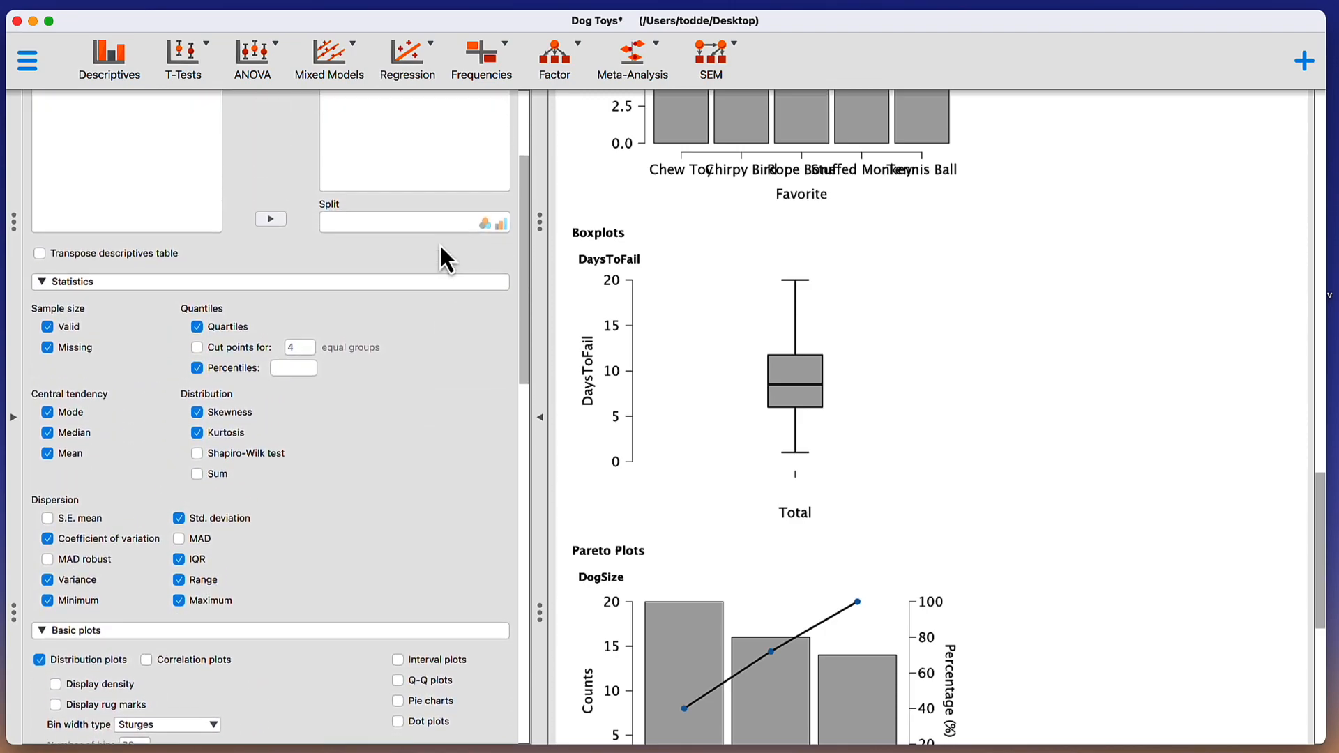
scroll(264, 192, "up", 3)
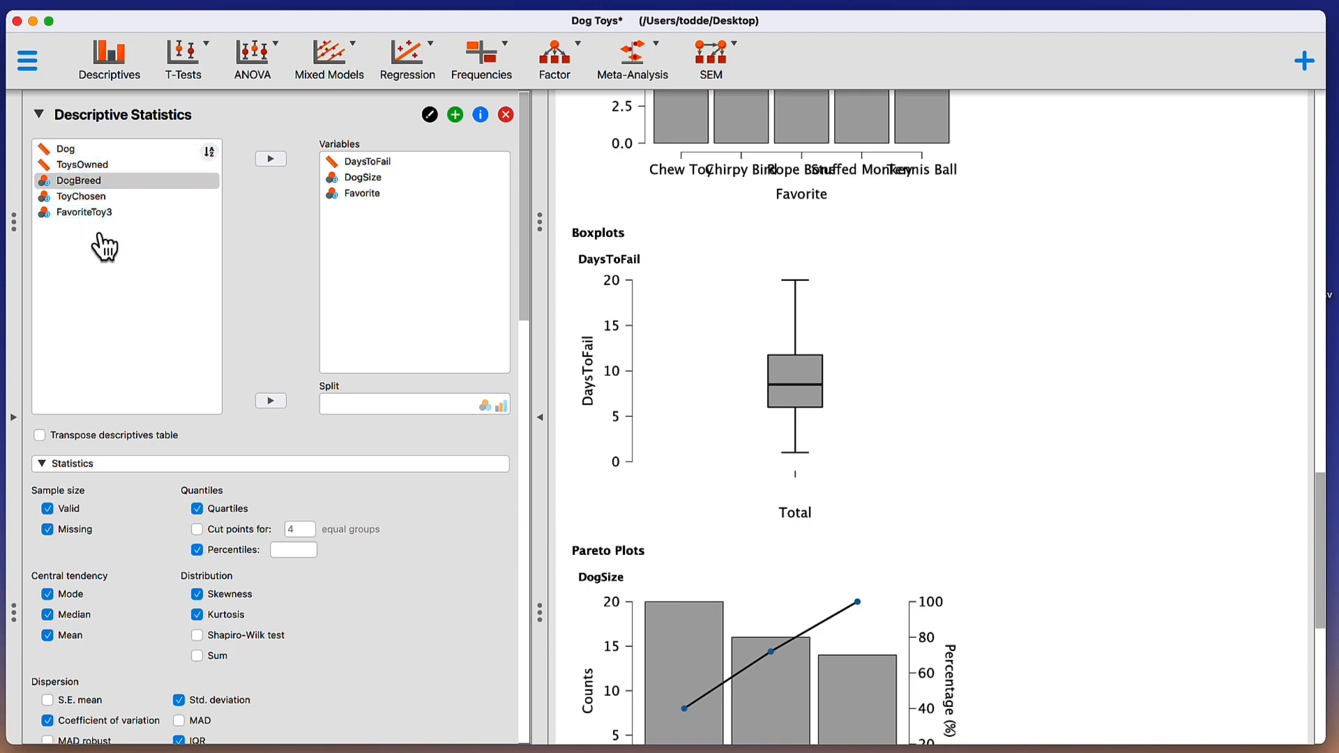
left_click(73, 183)
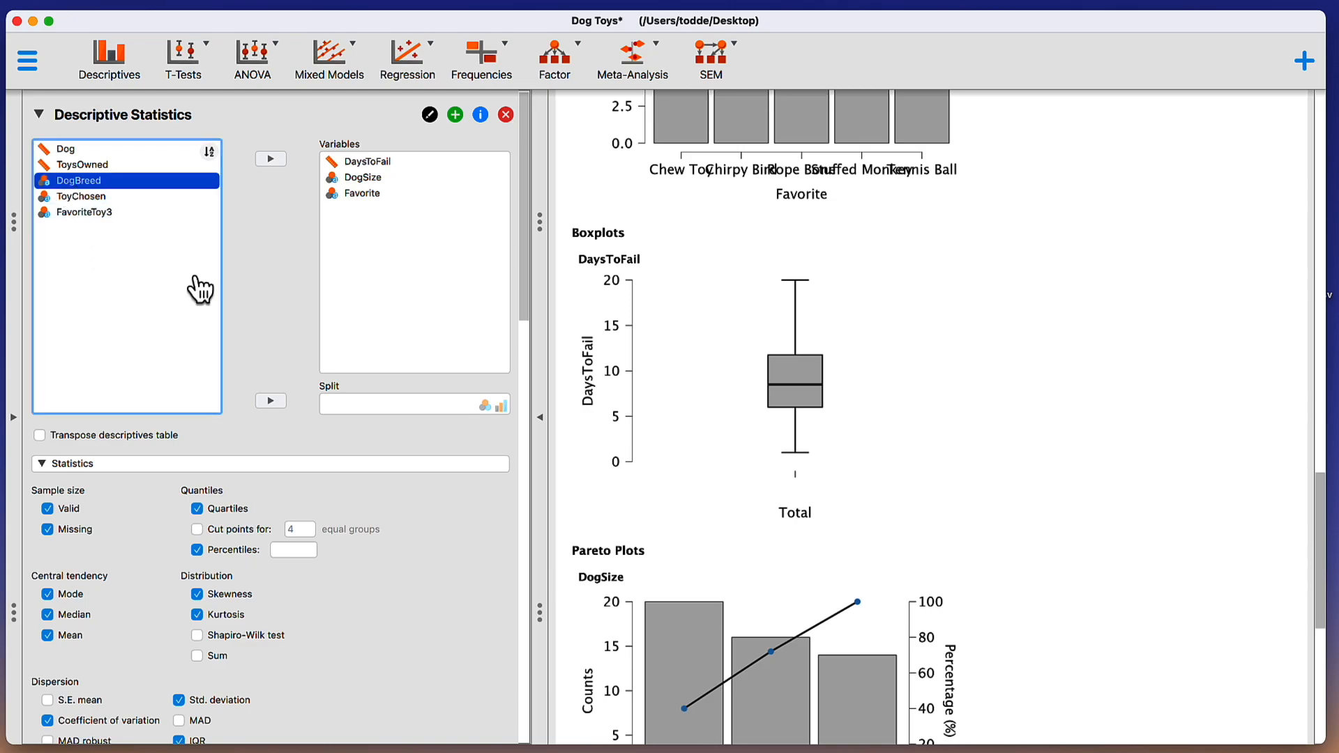
left_click(270, 402)
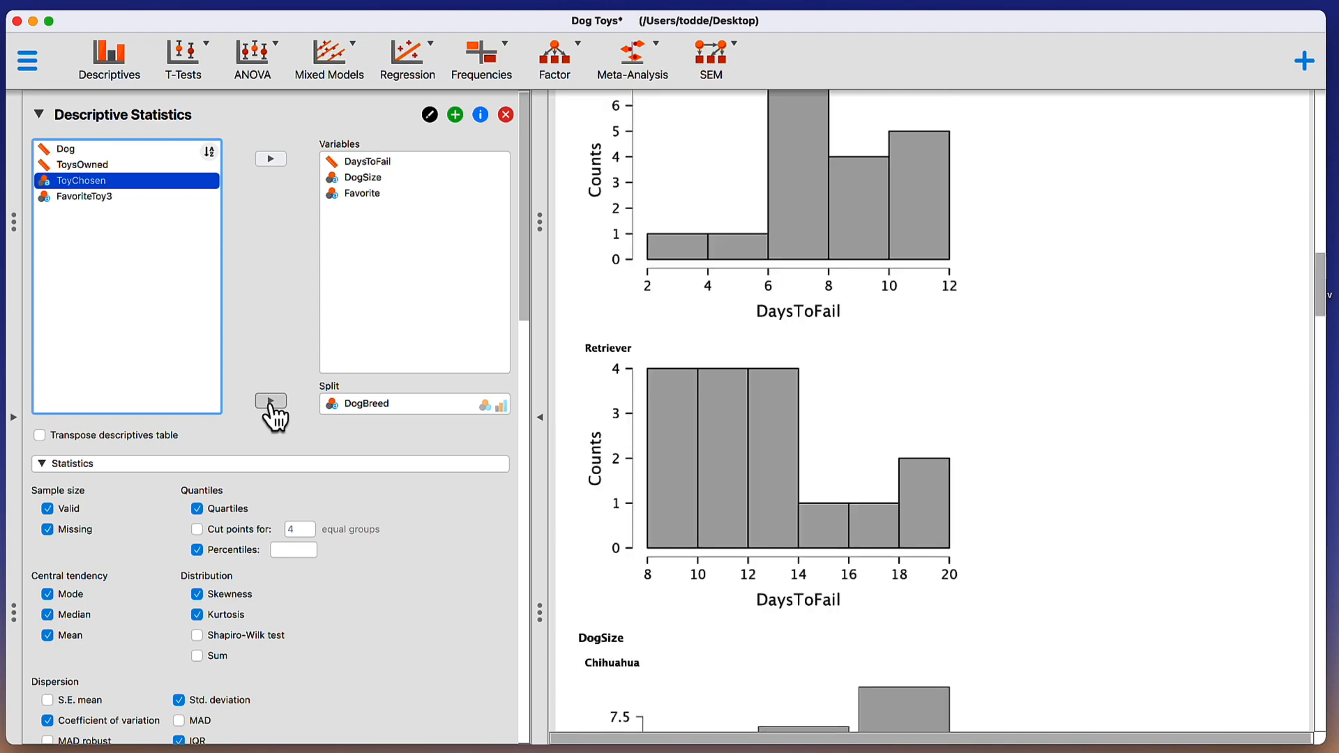
scroll(1023, 387, "down", 1)
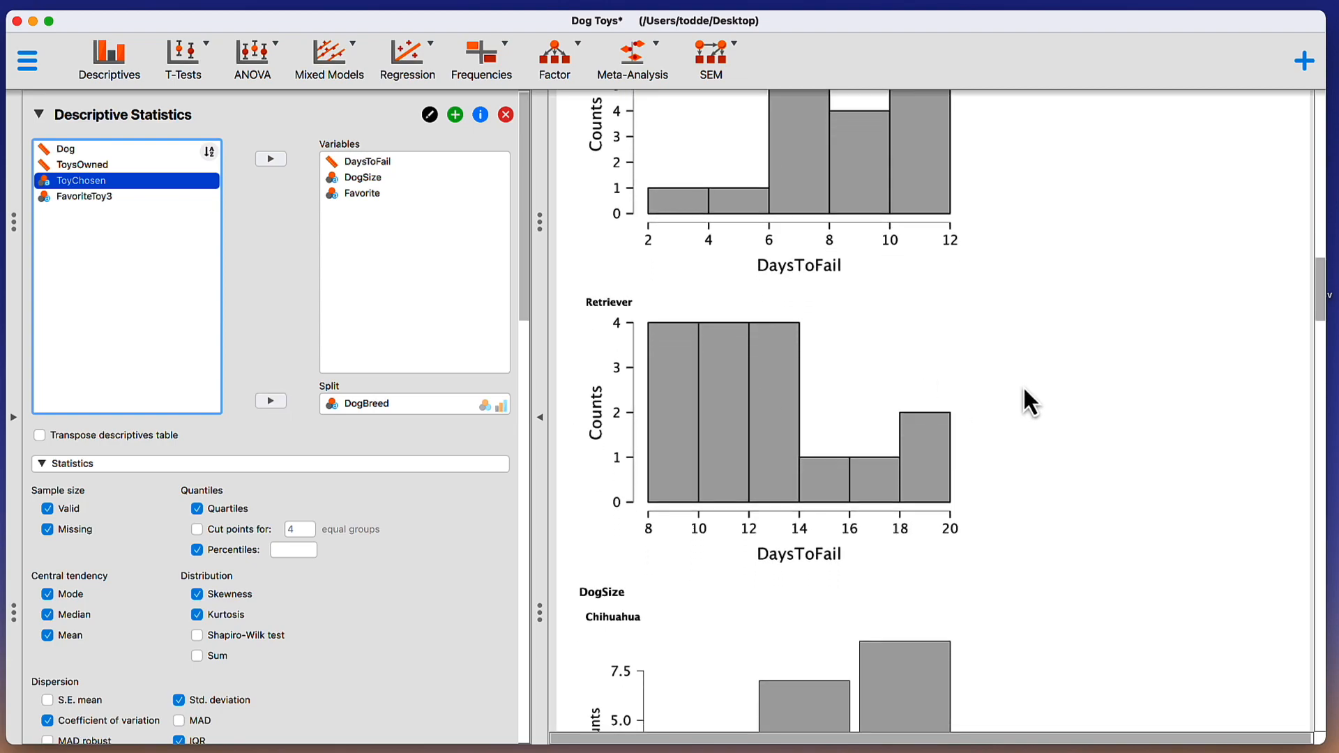
scroll(1023, 387, "down", 15)
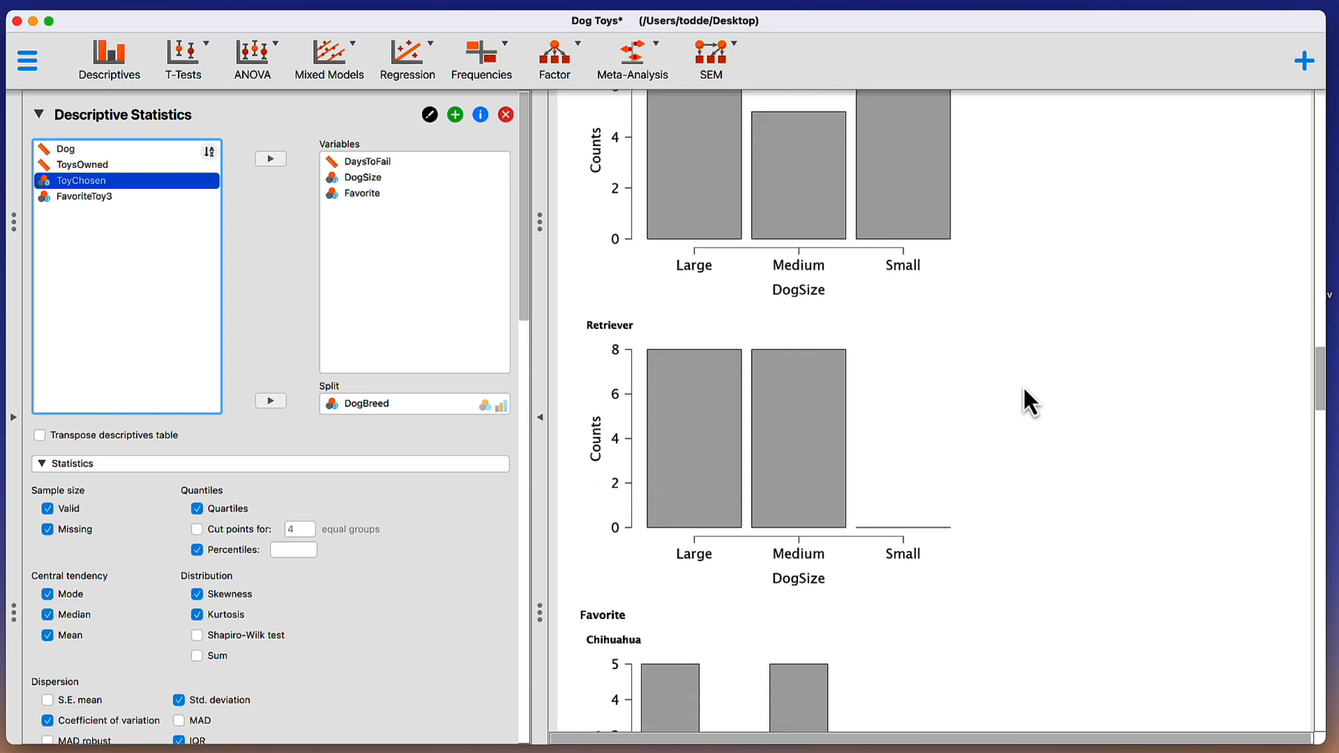
scroll(1023, 386, "down", 15)
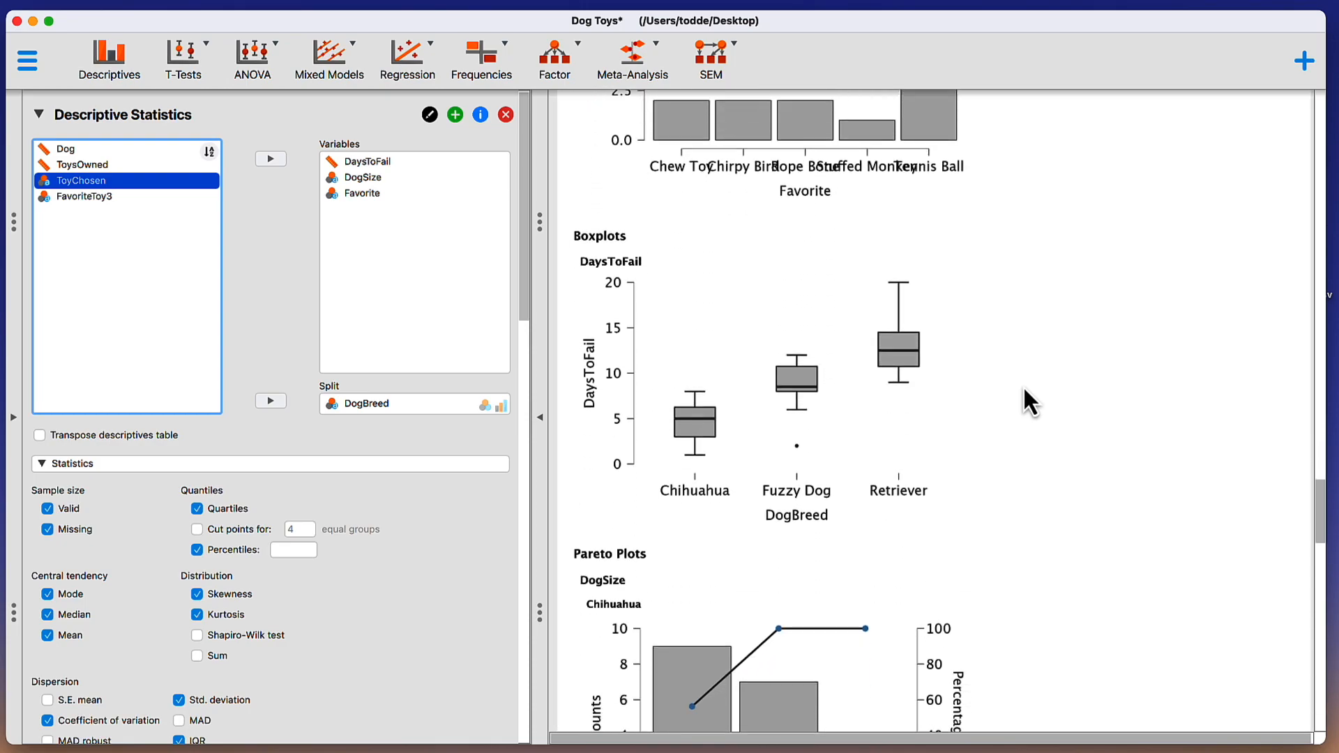
scroll(1023, 387, "down", 2)
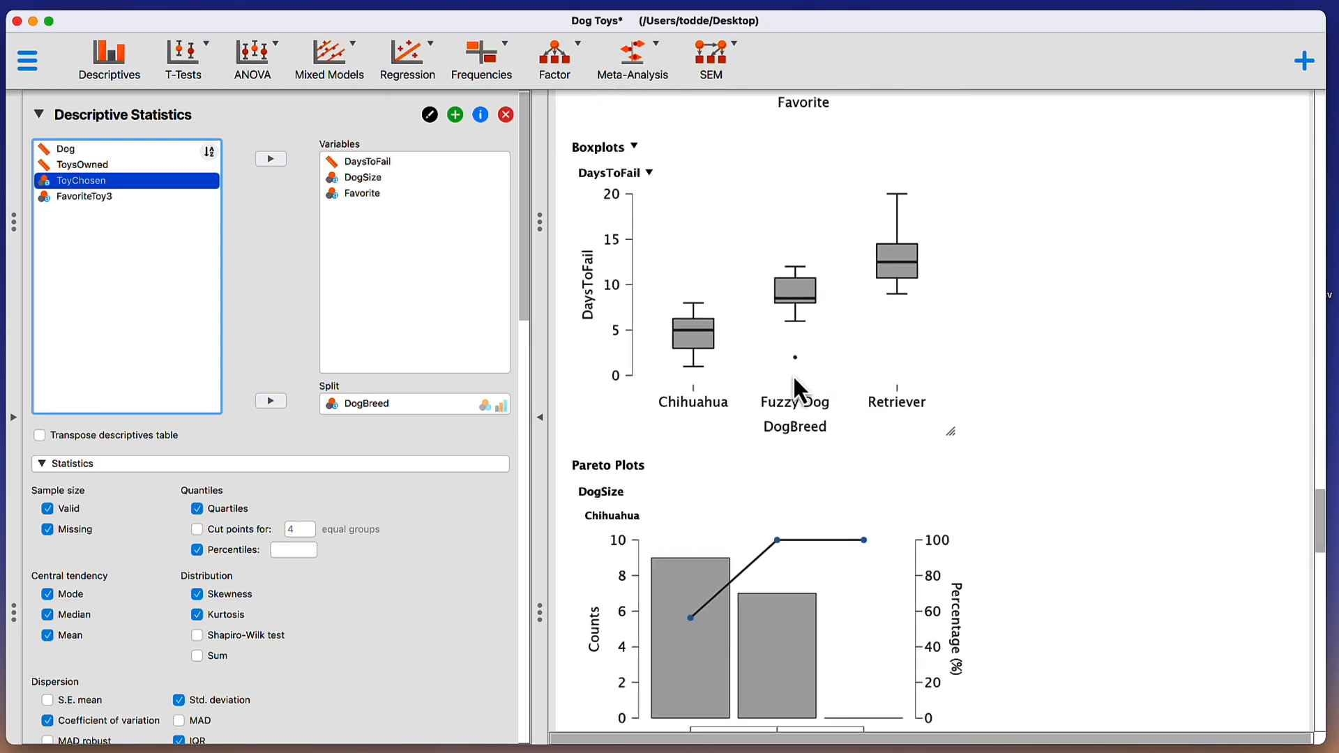